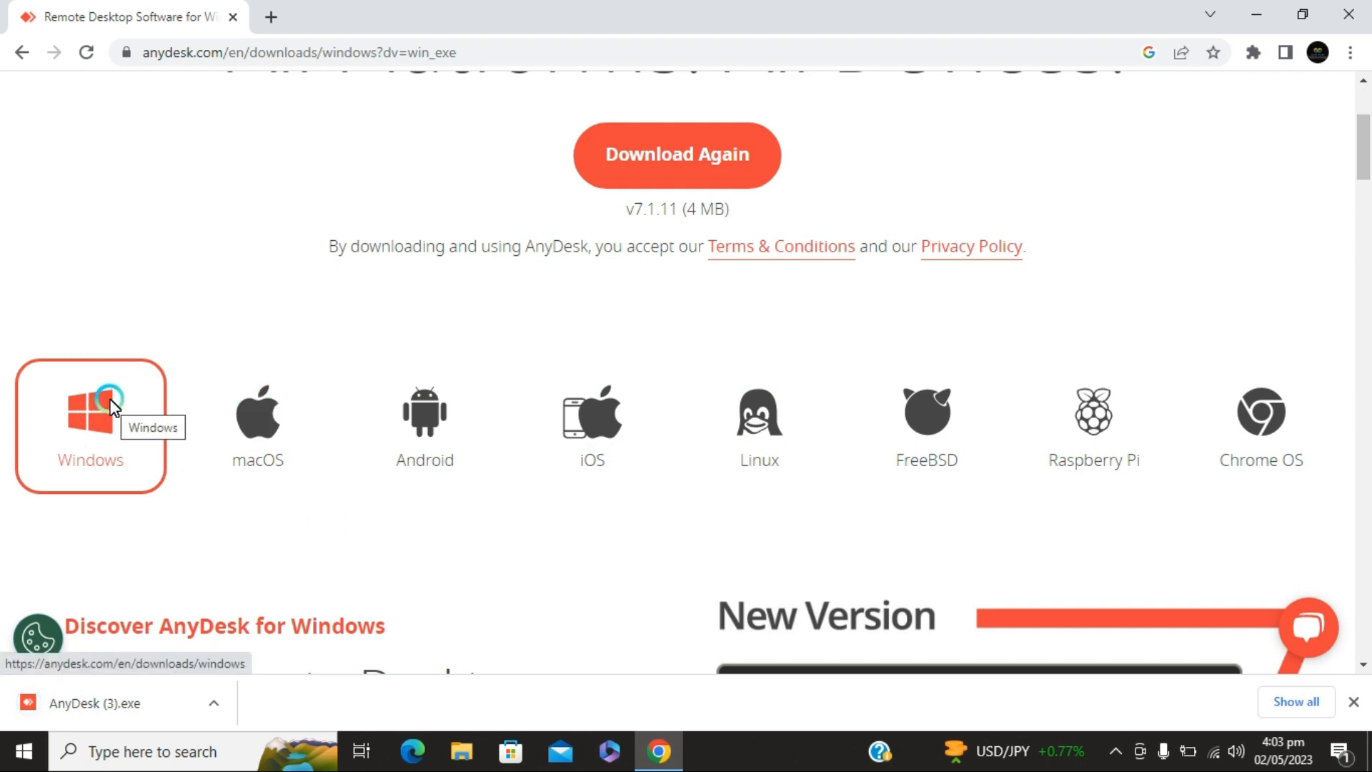
Run the downloaded AnyDesk (3).exe and install AnyDesk with the default installation options, accepting the license agreement
{"action": "left_click", "coordinate": [123, 712]}
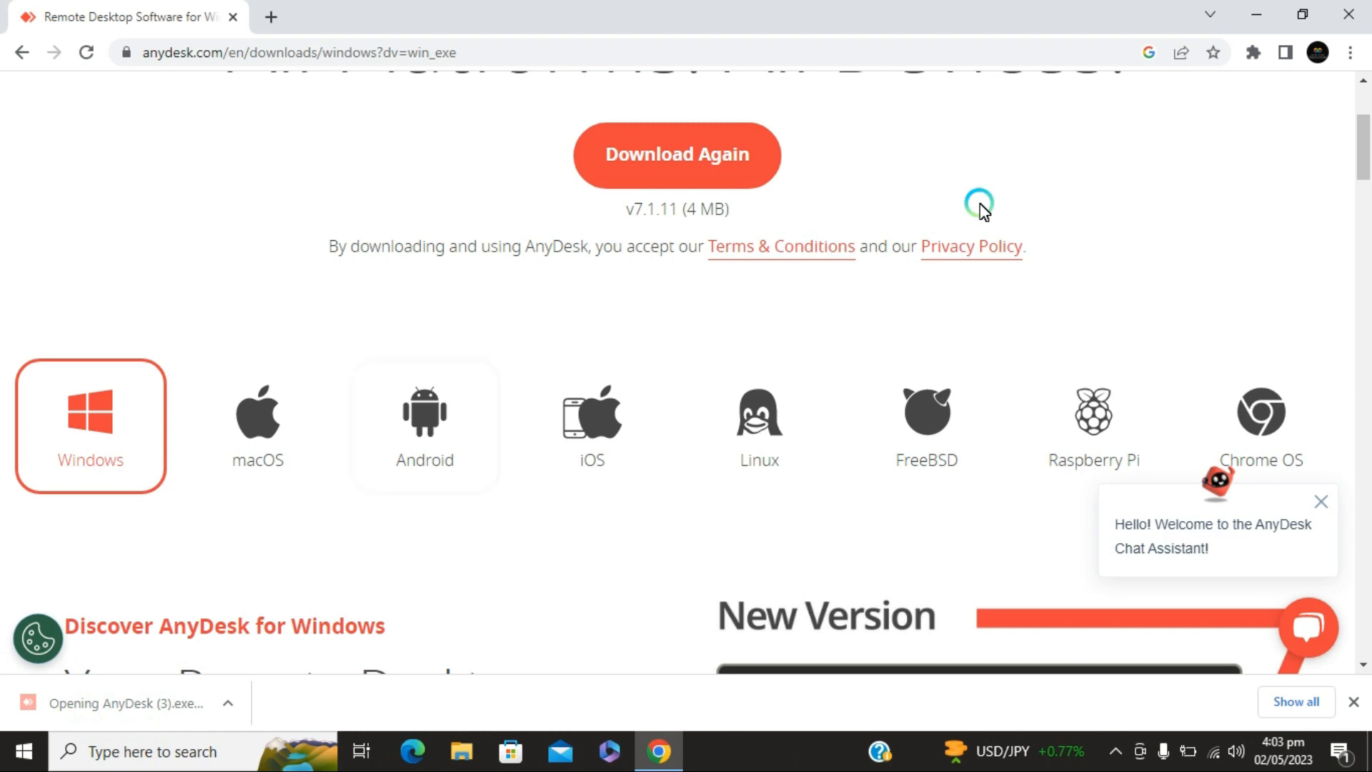
{"action": "left_click", "coordinate": [1271, 12]}
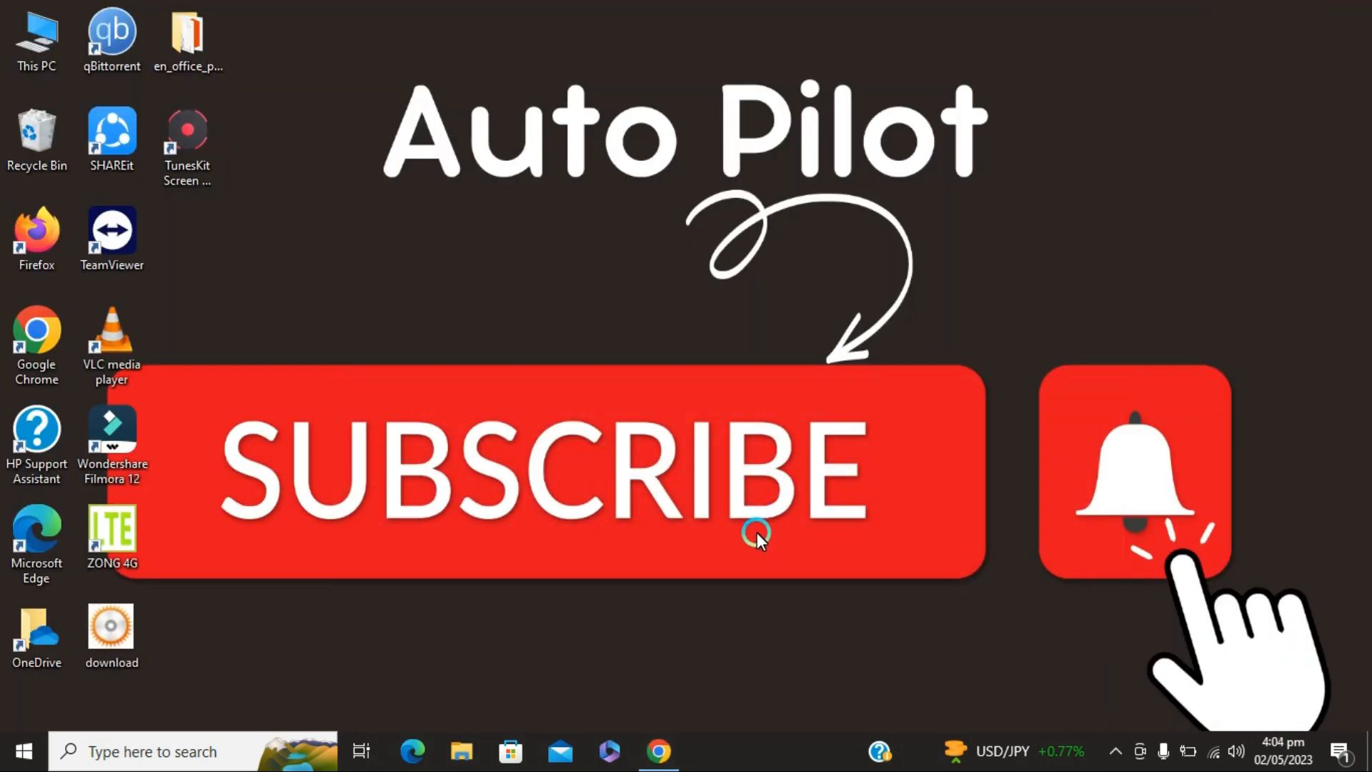
{"action": "left_click", "coordinate": [654, 752]}
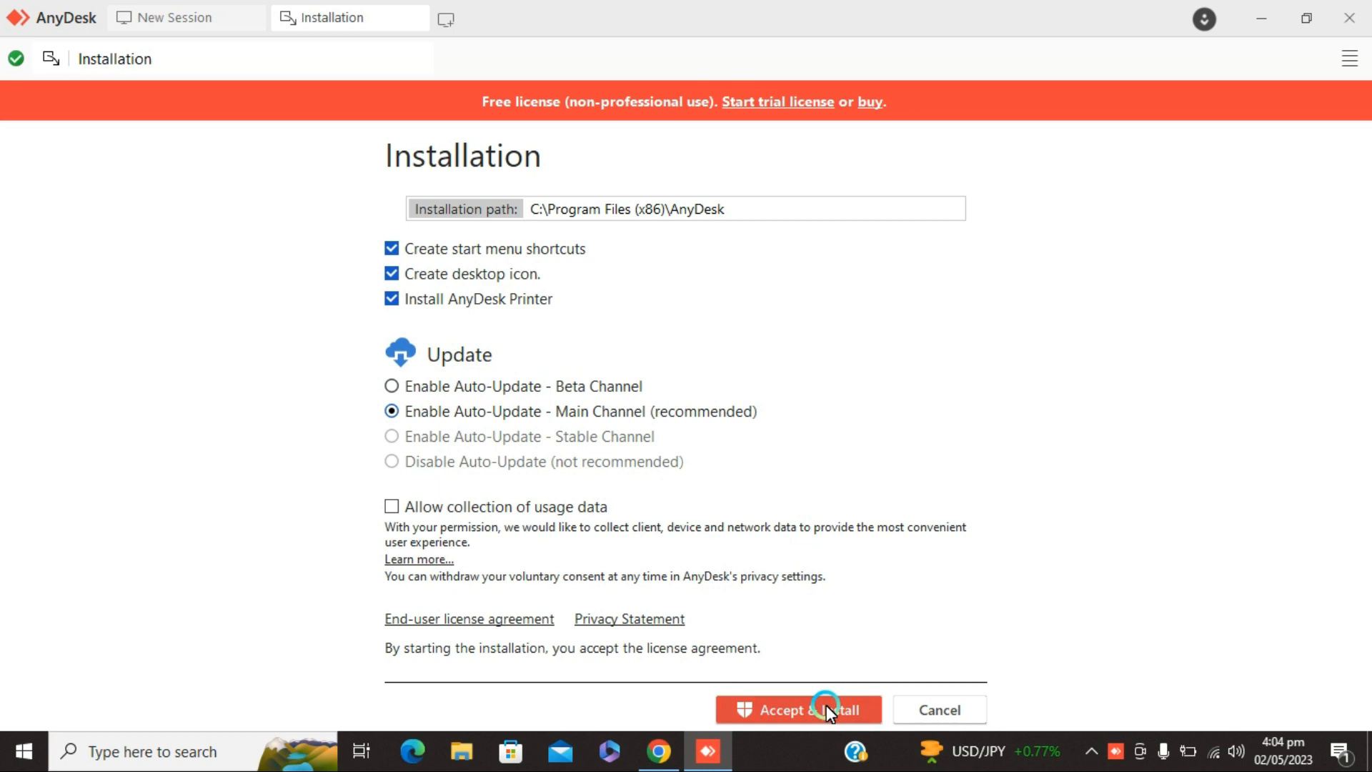
{"action": "left_click", "coordinate": [844, 711]}
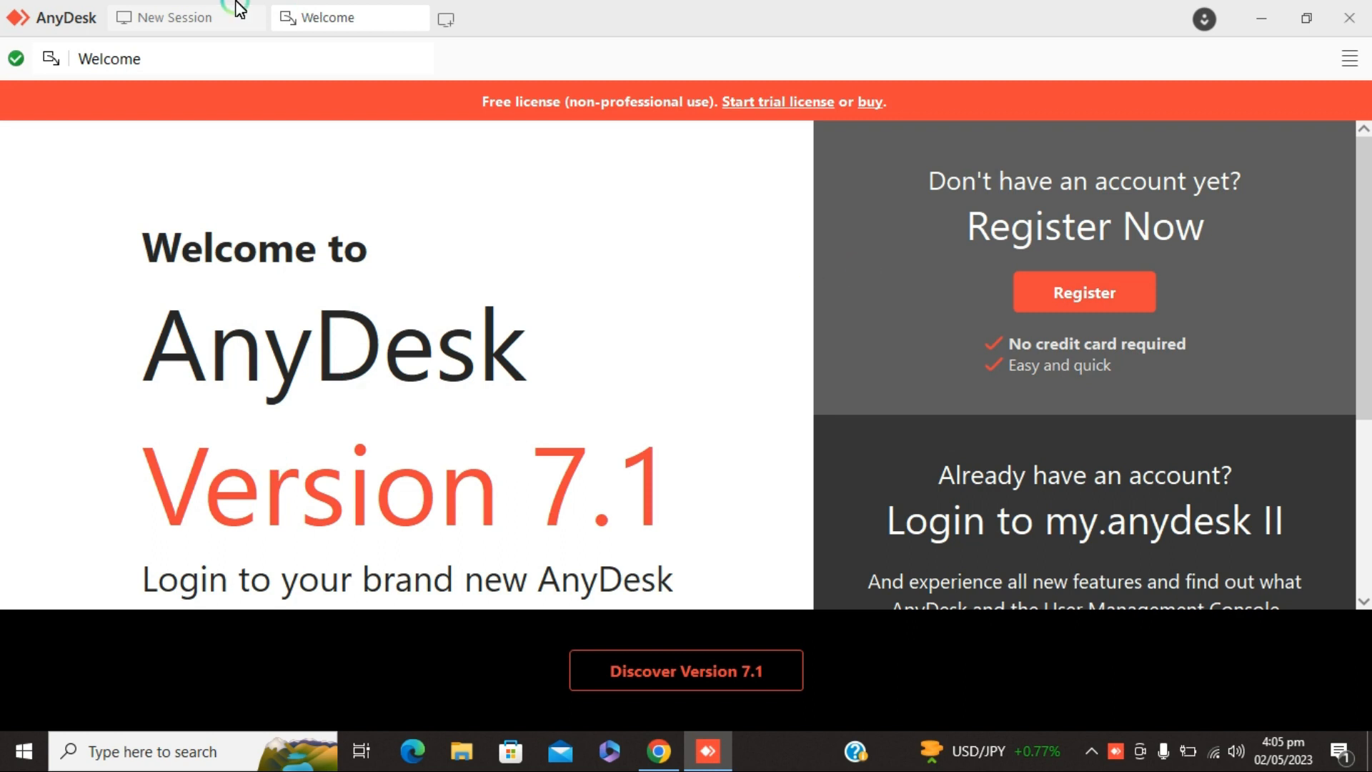
Close the AnyDesk welcome window and launch the installed AnyDesk from its desktop shortcut
{"action": "left_click", "coordinate": [1340, 17]}
{"action": "left_click", "coordinate": [1337, 21]}
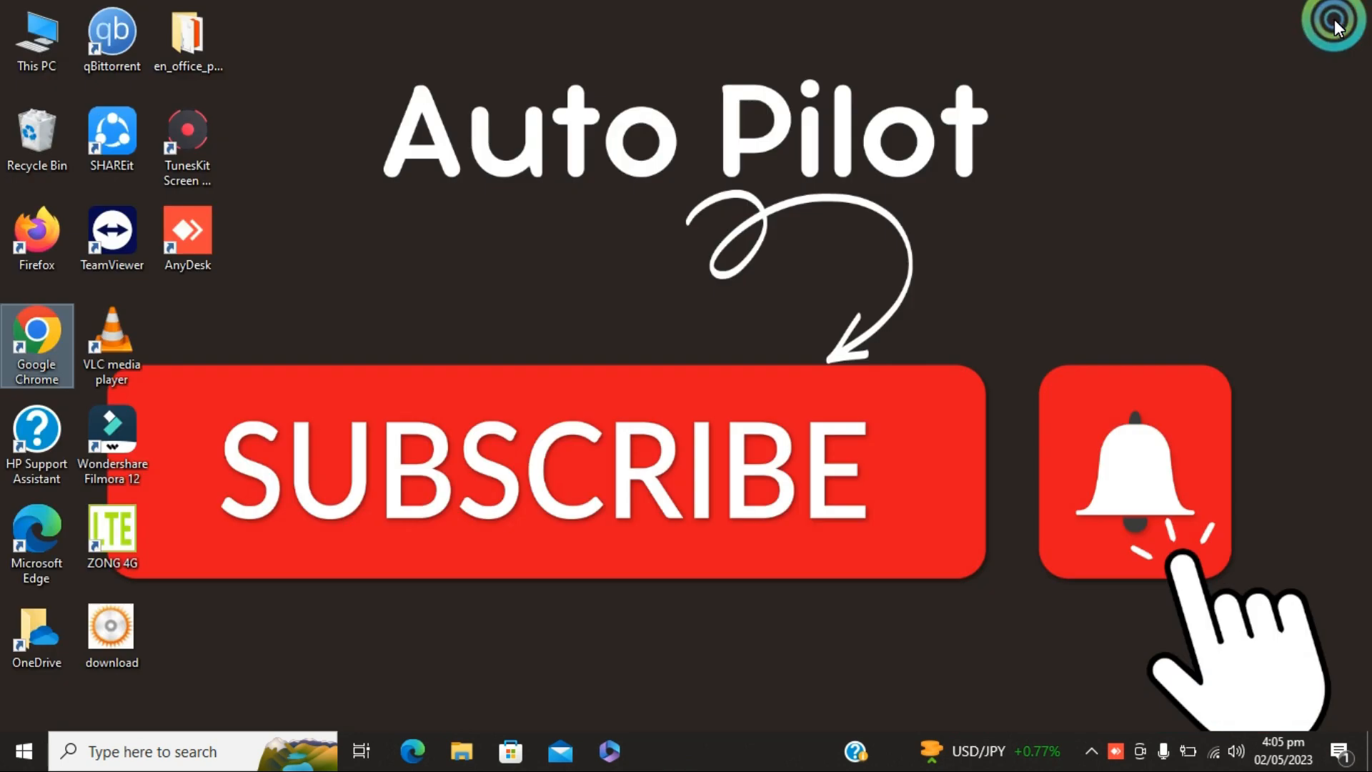
{"action": "double_click", "coordinate": [188, 224]}
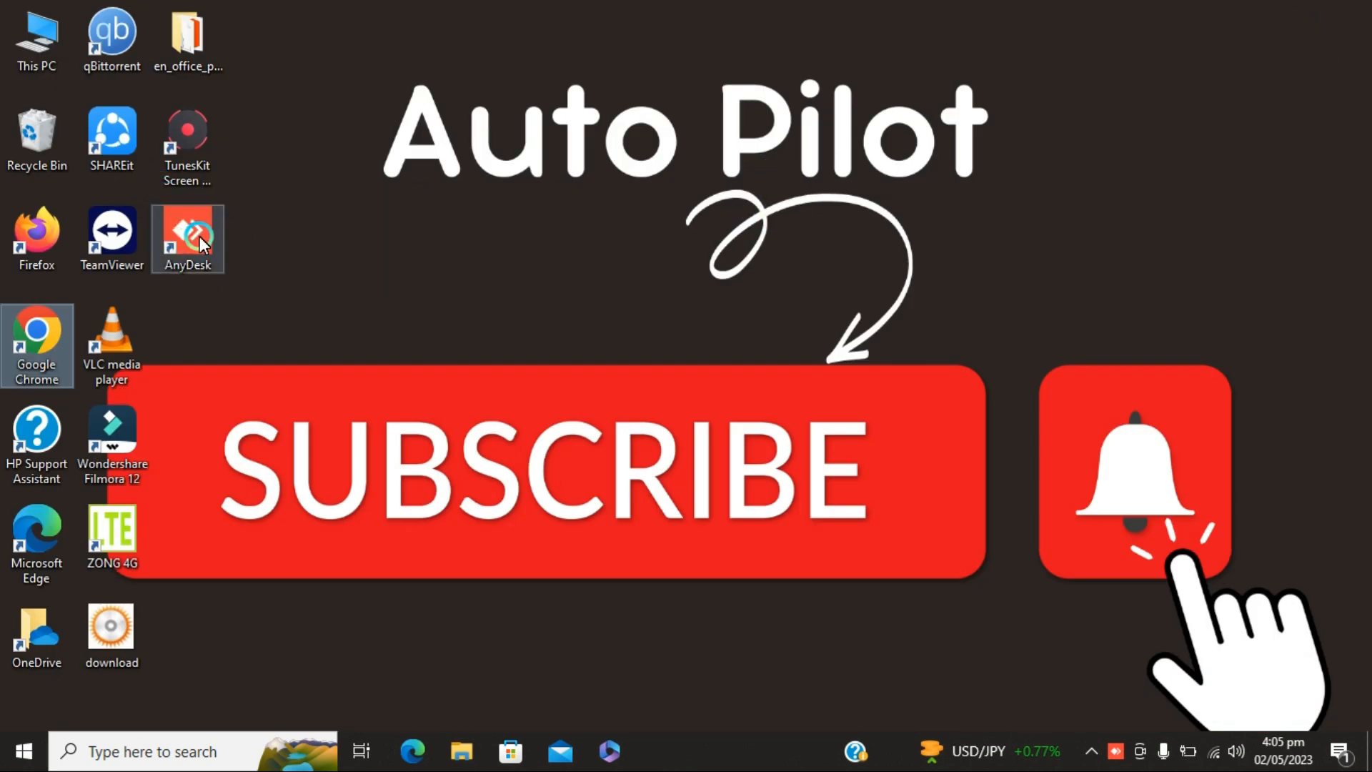
{"action": "double_click", "coordinate": [200, 237]}
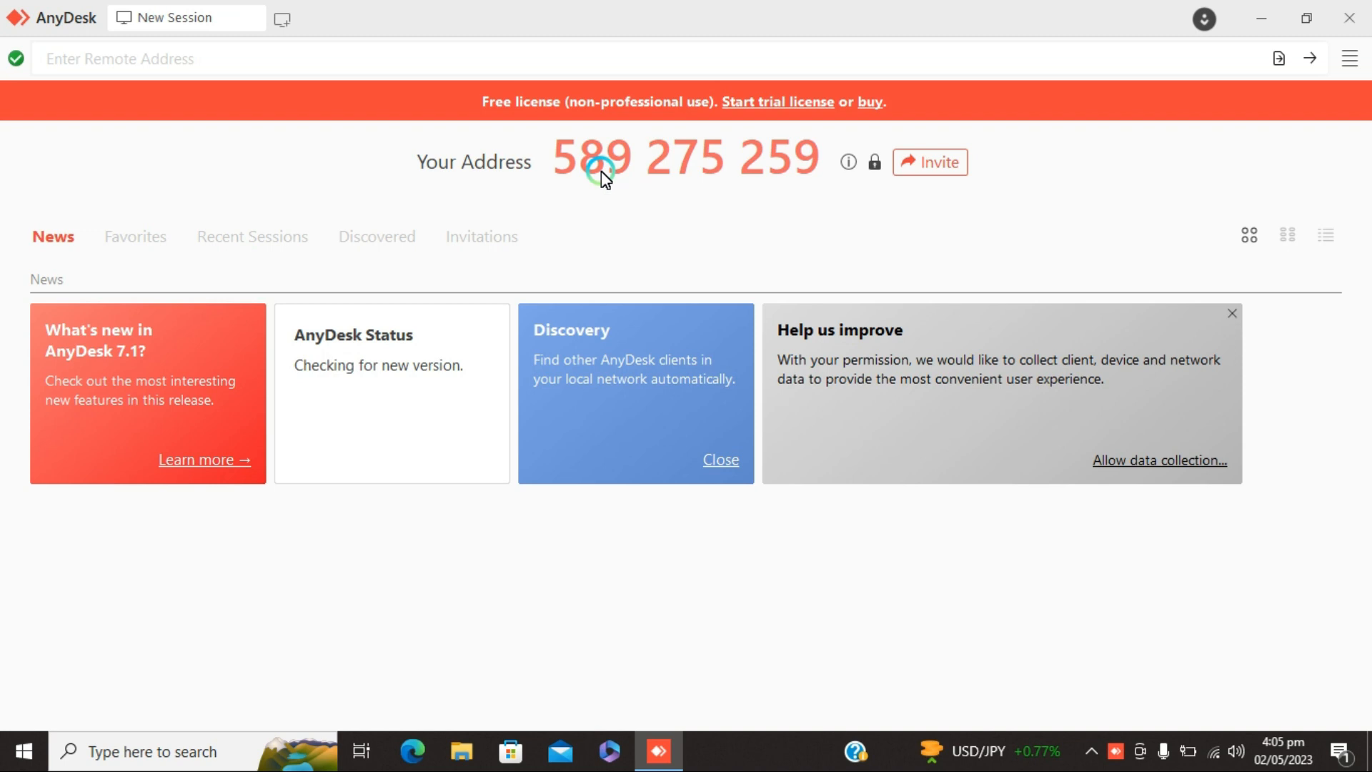
{"action": "left_click", "coordinate": [1092, 751]}
{"action": "left_click", "coordinate": [1136, 671]}
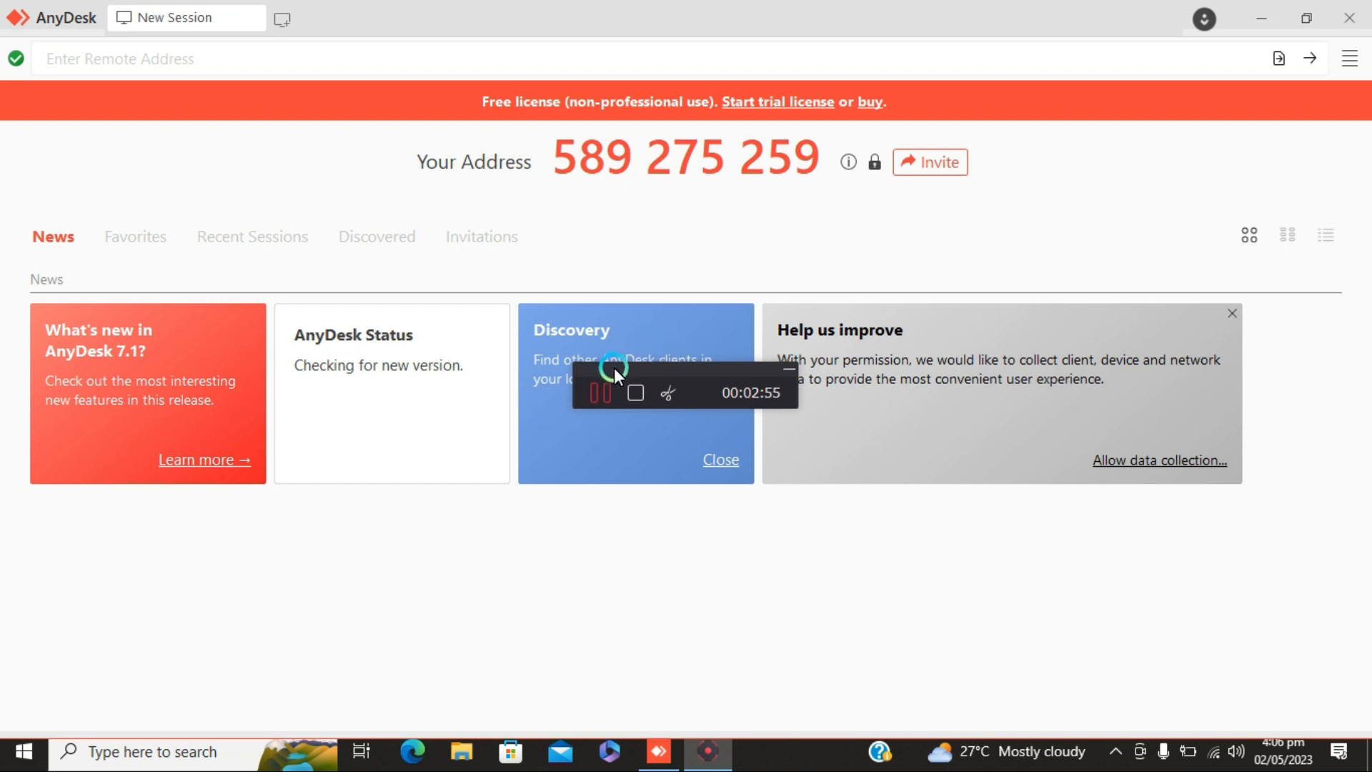
{"action": "left_click", "coordinate": [602, 394]}
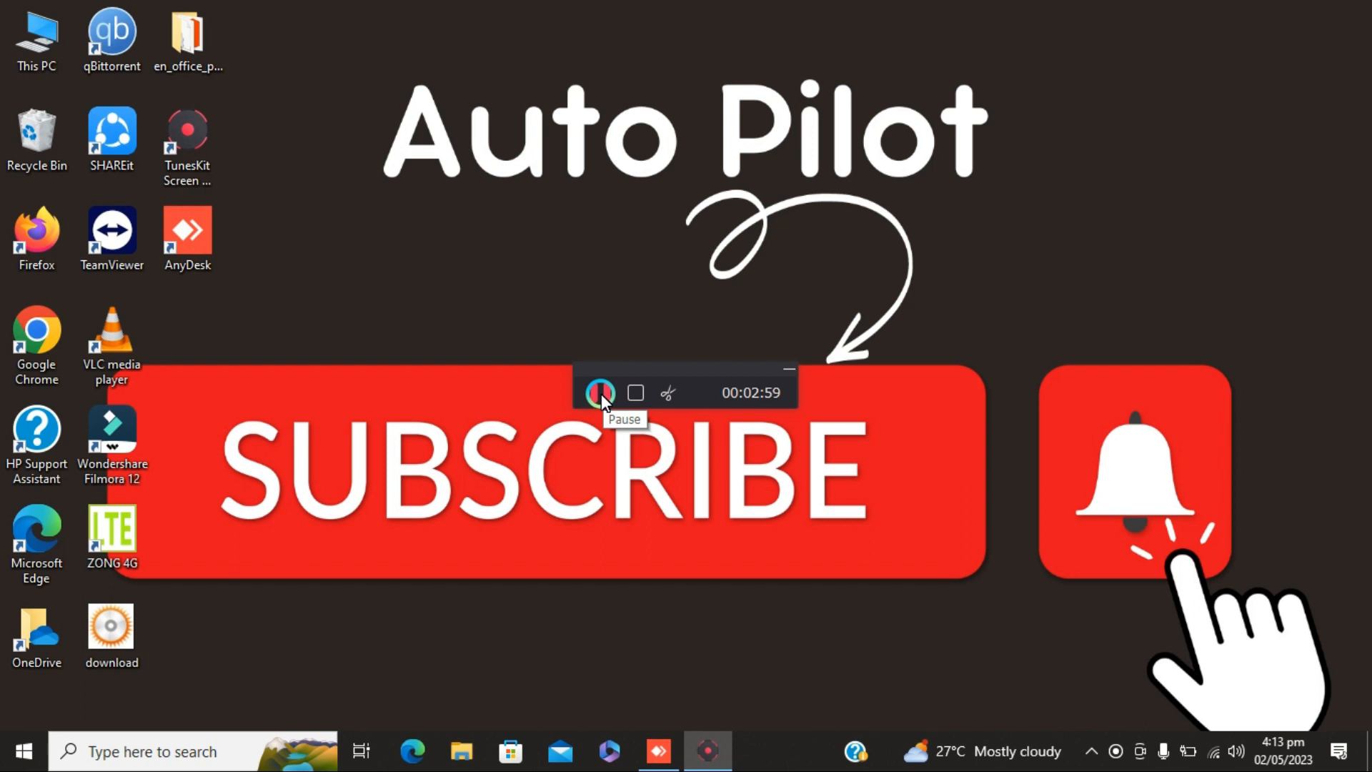
Bring up the AnyDesk window, enter the remote computer's AnyDesk address and connect to it
{"action": "left_click", "coordinate": [659, 751]}
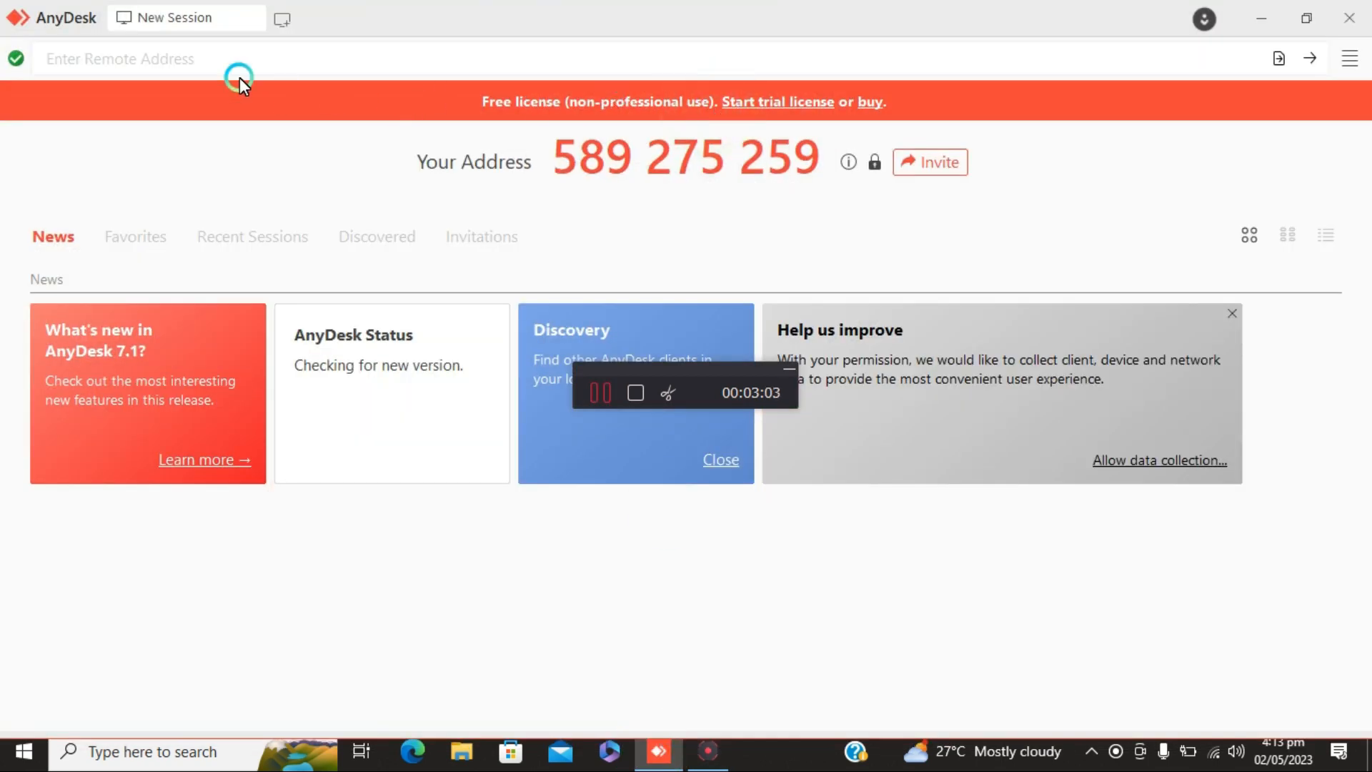
{"action": "left_click", "coordinate": [172, 57]}
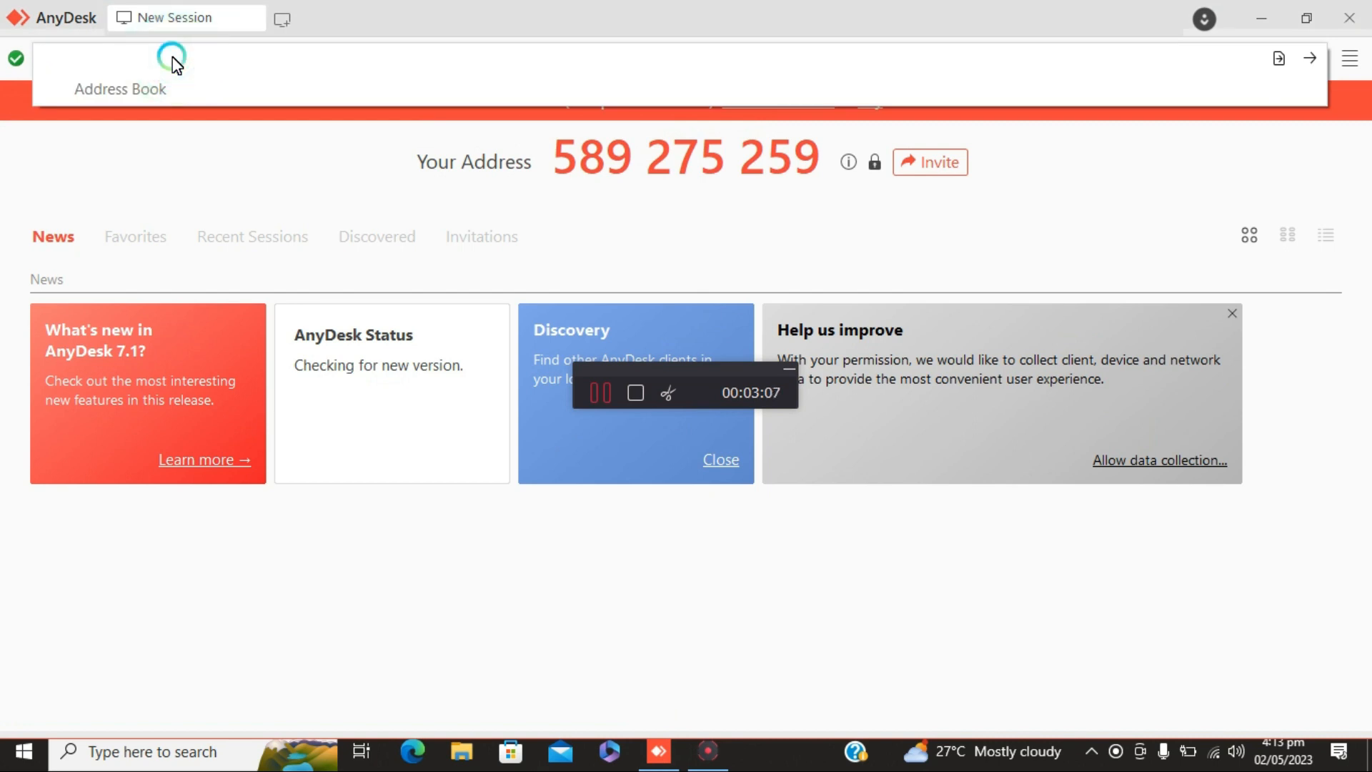
{"action": "type", "text": "239977500"}
{"action": "left_click", "coordinate": [1314, 59]}
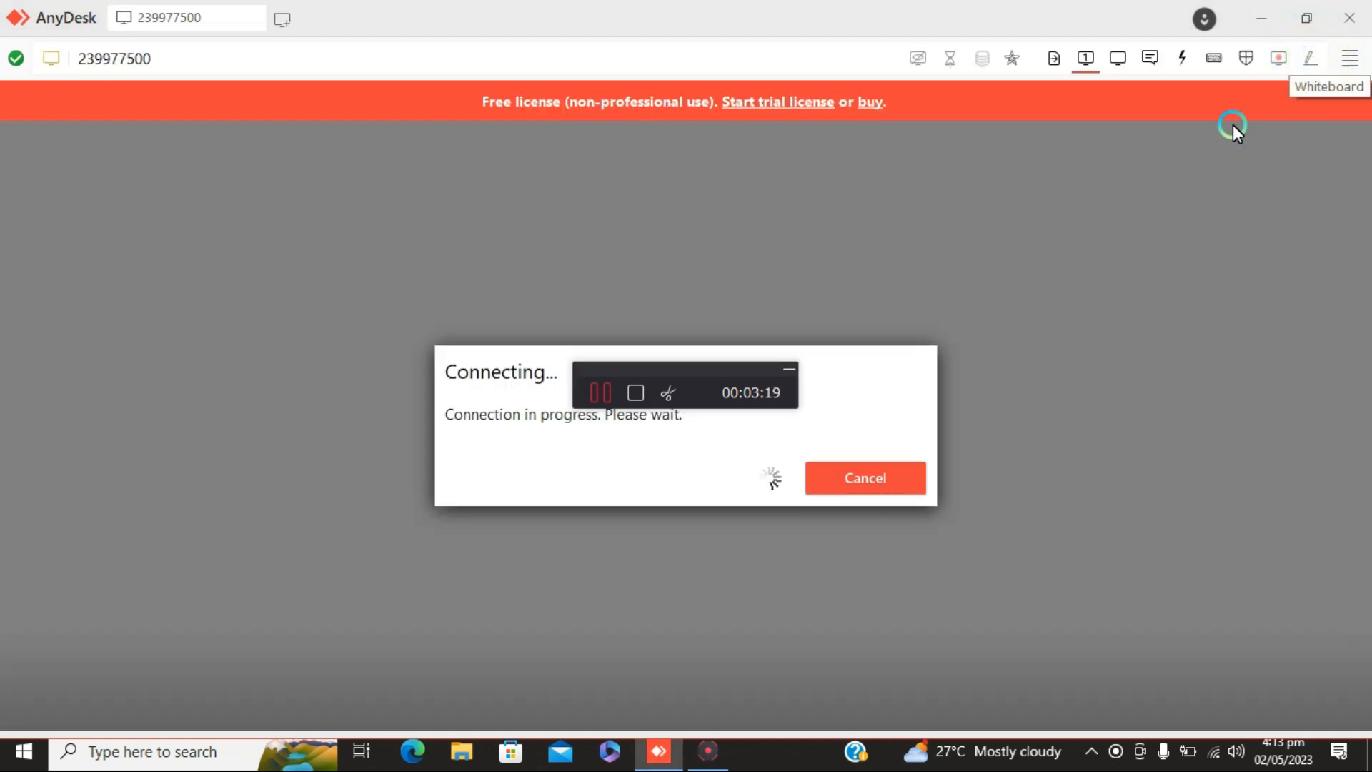
{"action": "left_click", "coordinate": [787, 372]}
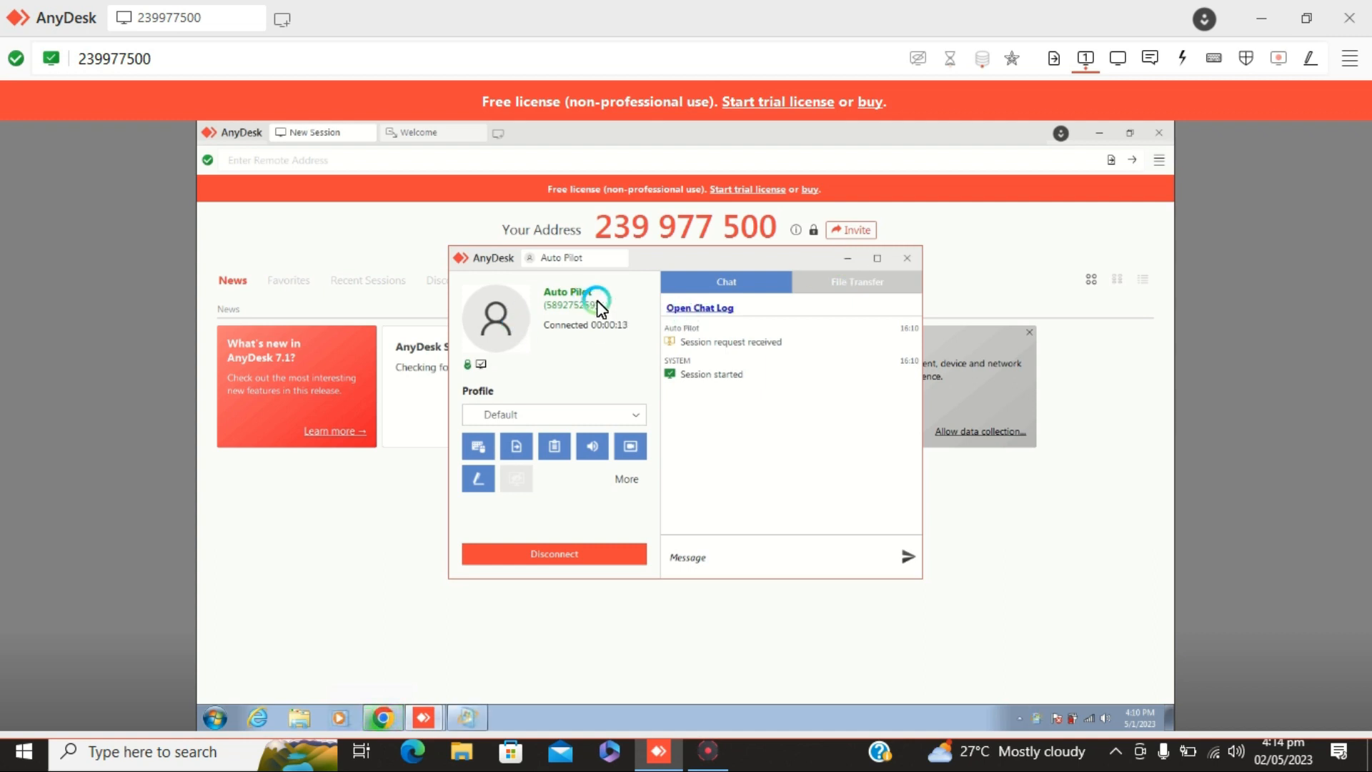
On the remote computer, postpone the Windows Update restart with a 1 hour reminder and minimize the open AnyDesk windows
{"action": "left_click", "coordinate": [846, 259]}
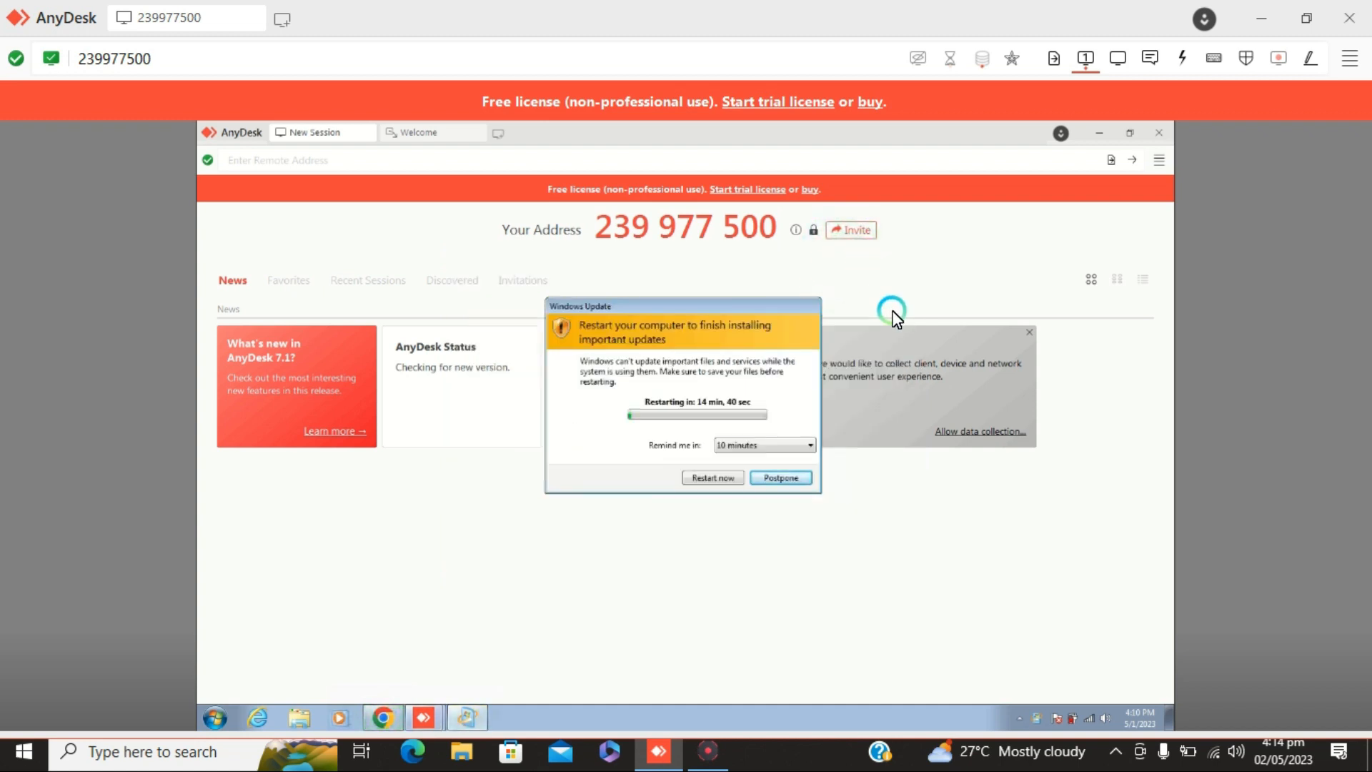
{"action": "left_click", "coordinate": [773, 443]}
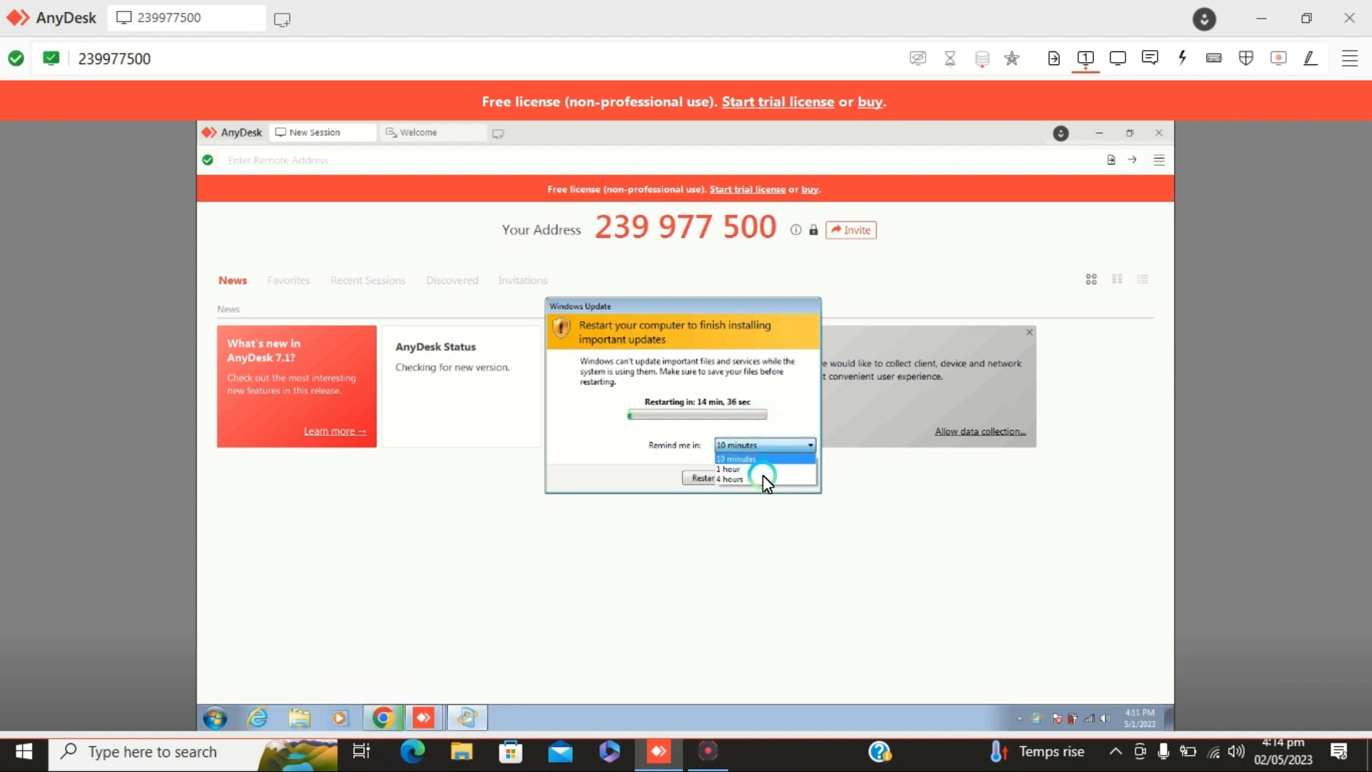
{"action": "left_click", "coordinate": [748, 468]}
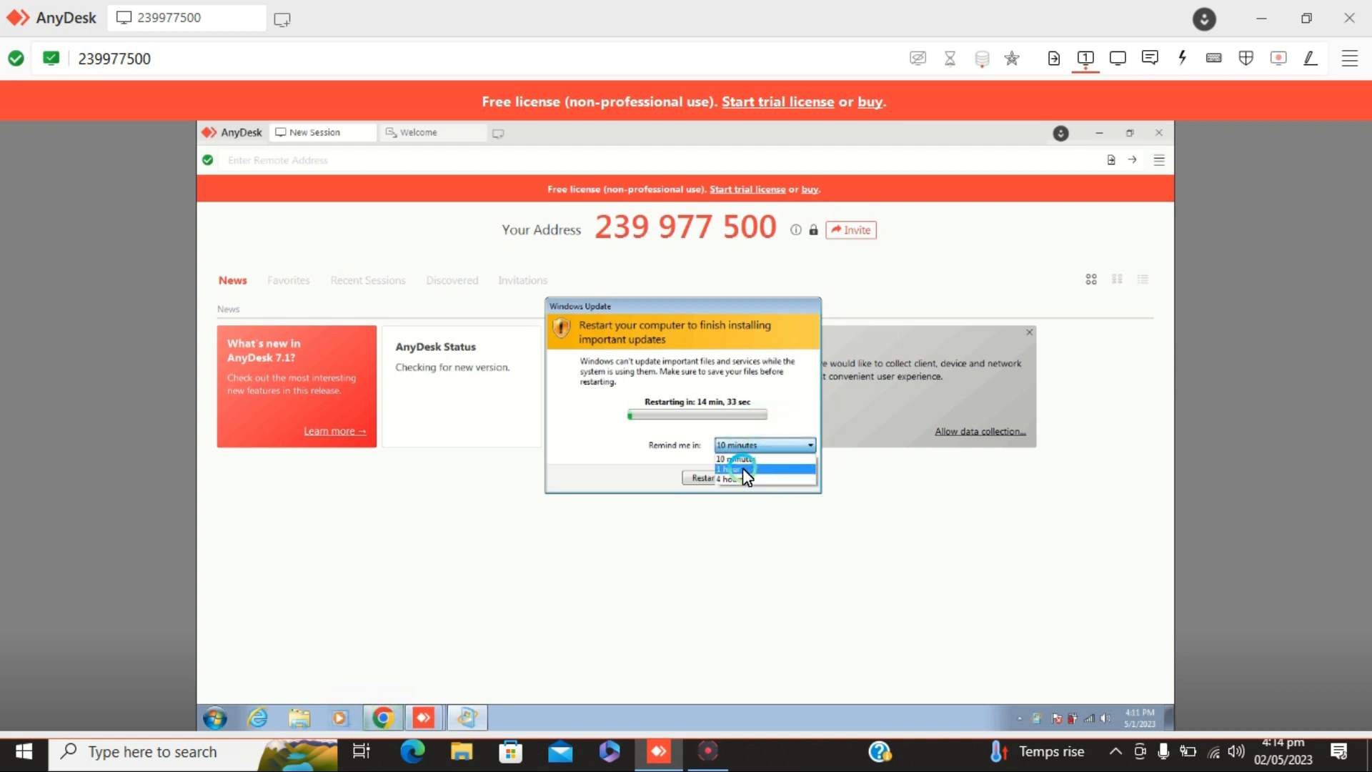
{"action": "left_click", "coordinate": [742, 469]}
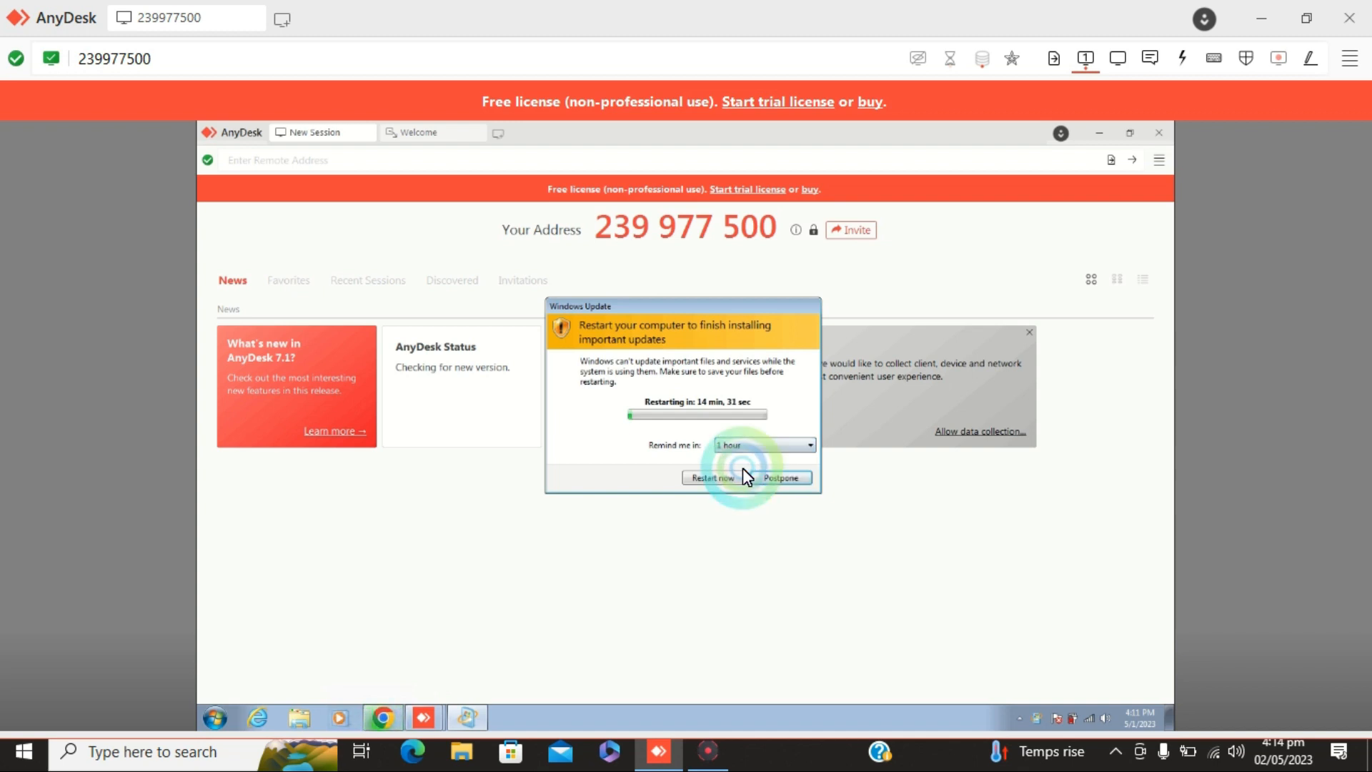
{"action": "left_click", "coordinate": [774, 482]}
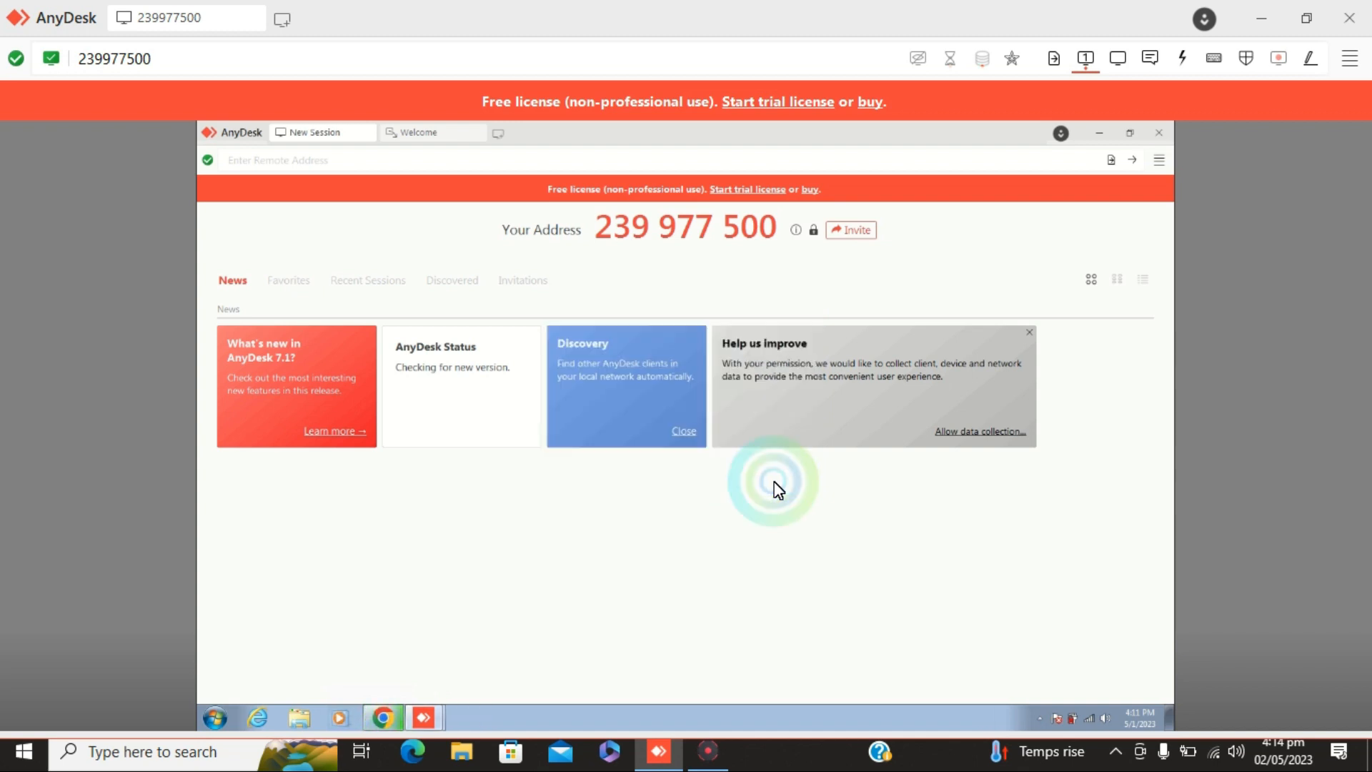
{"action": "left_click", "coordinate": [1099, 137]}
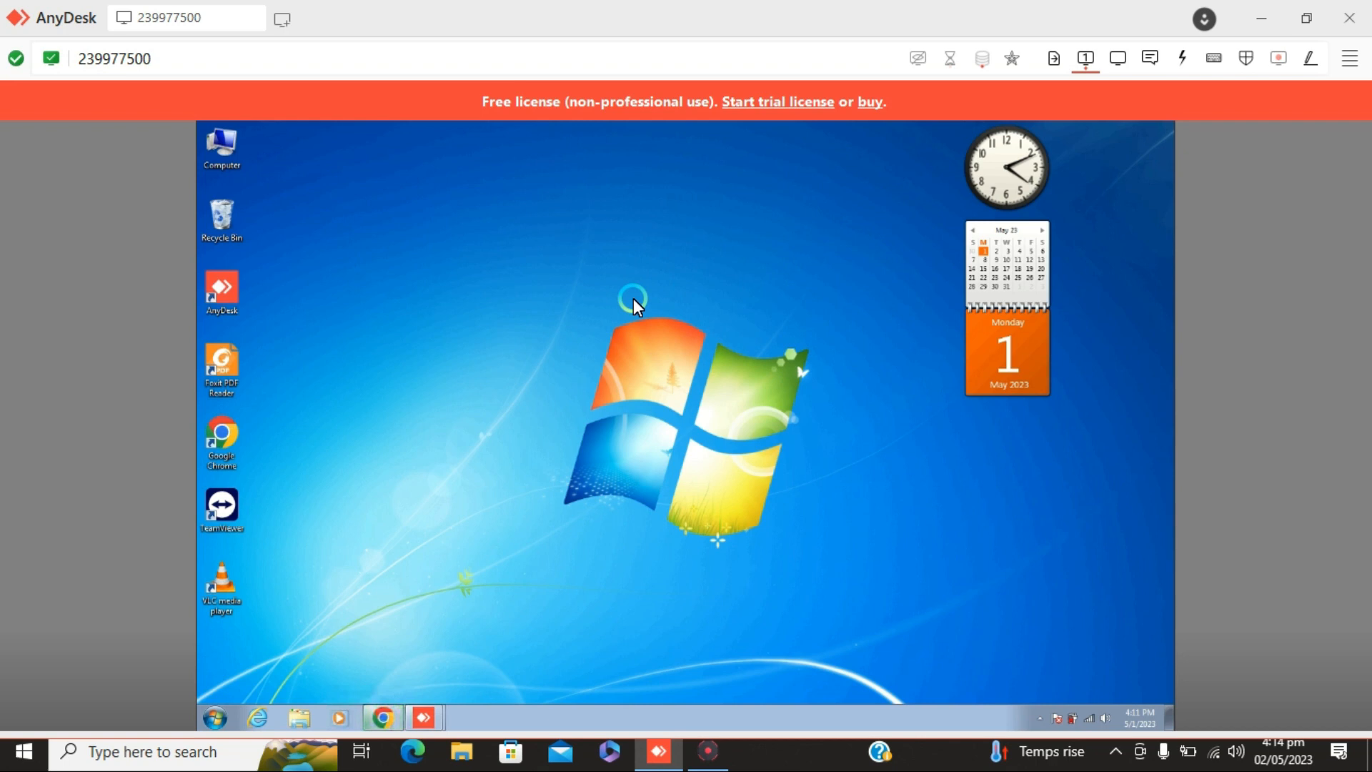
Restore the AnyDesk connection window on the remote desktop and bring its Chrome window to the front
{"action": "left_click", "coordinate": [1278, 16]}
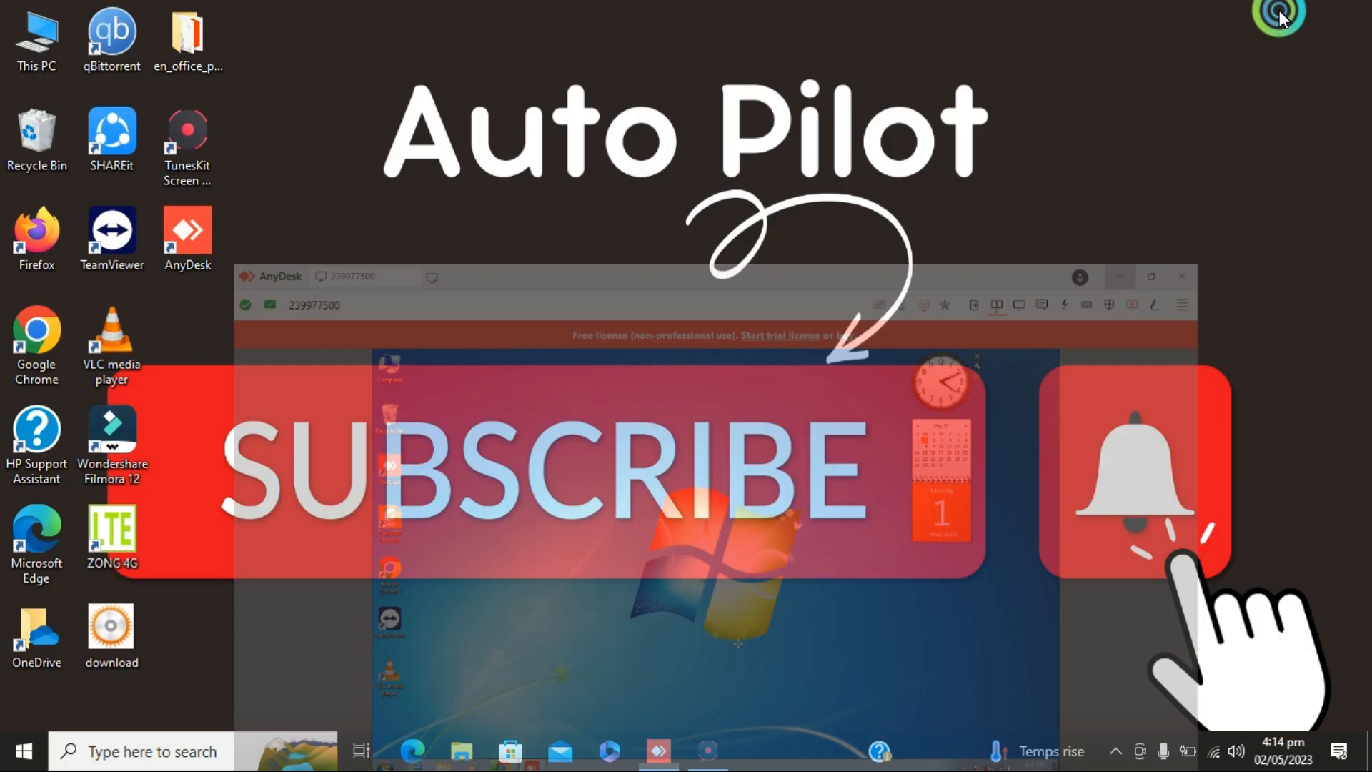
{"action": "left_click", "coordinate": [659, 752]}
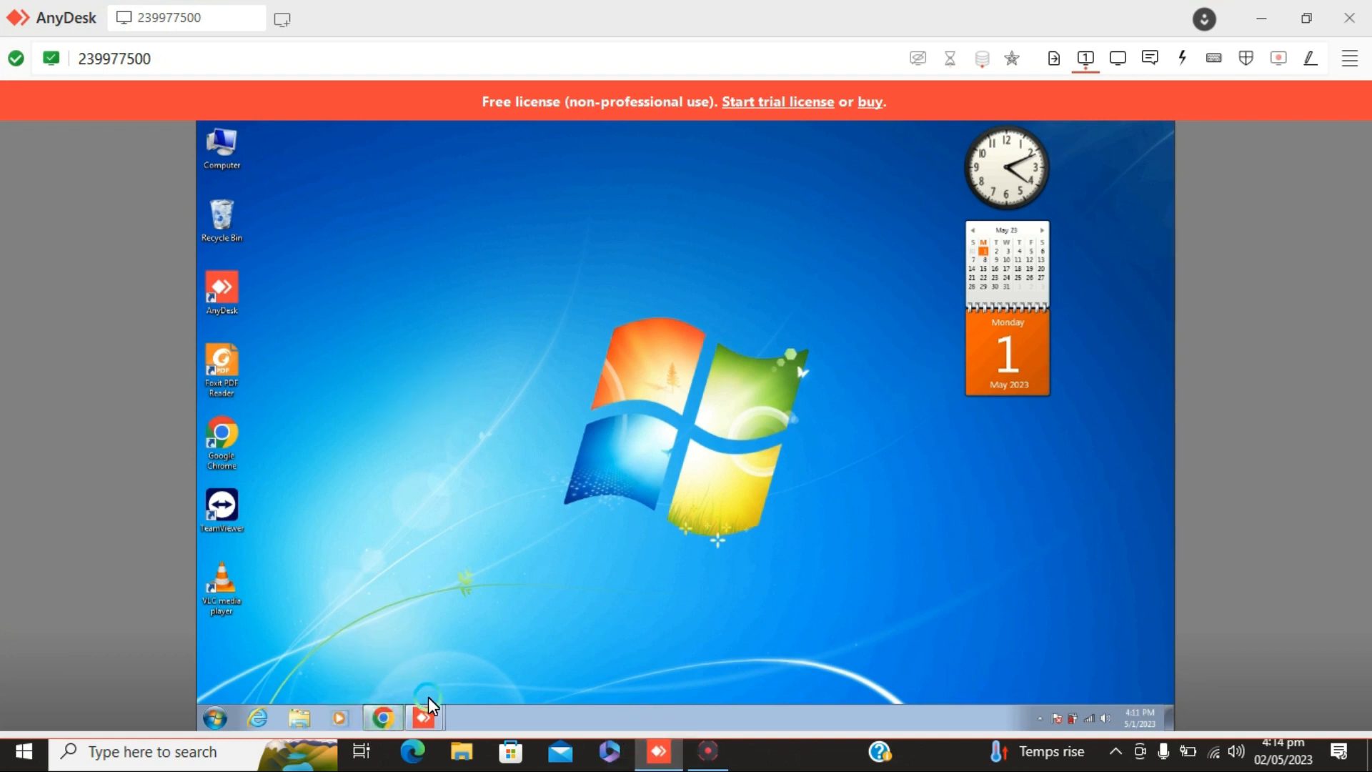
{"action": "mouse_move", "coordinate": [431, 714]}
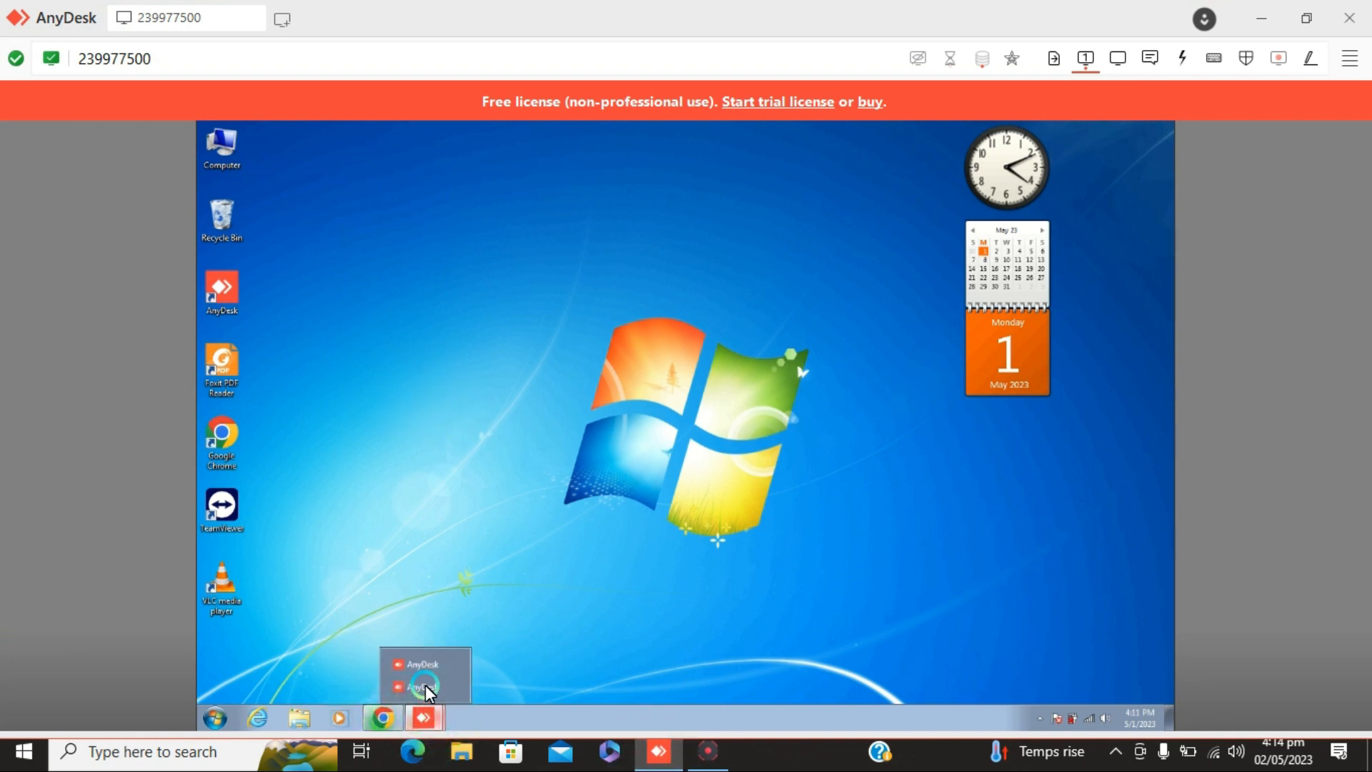
{"action": "left_click", "coordinate": [425, 687]}
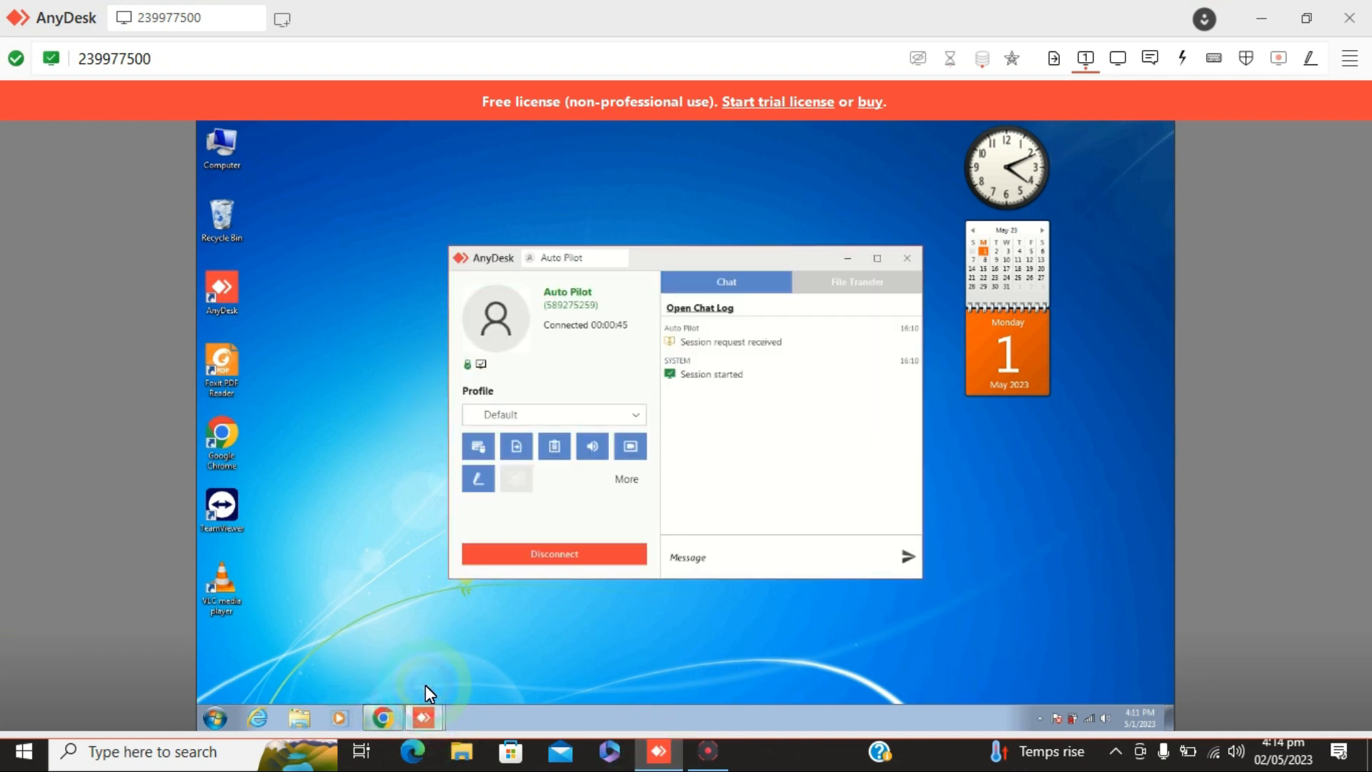
{"action": "left_click", "coordinate": [385, 718]}
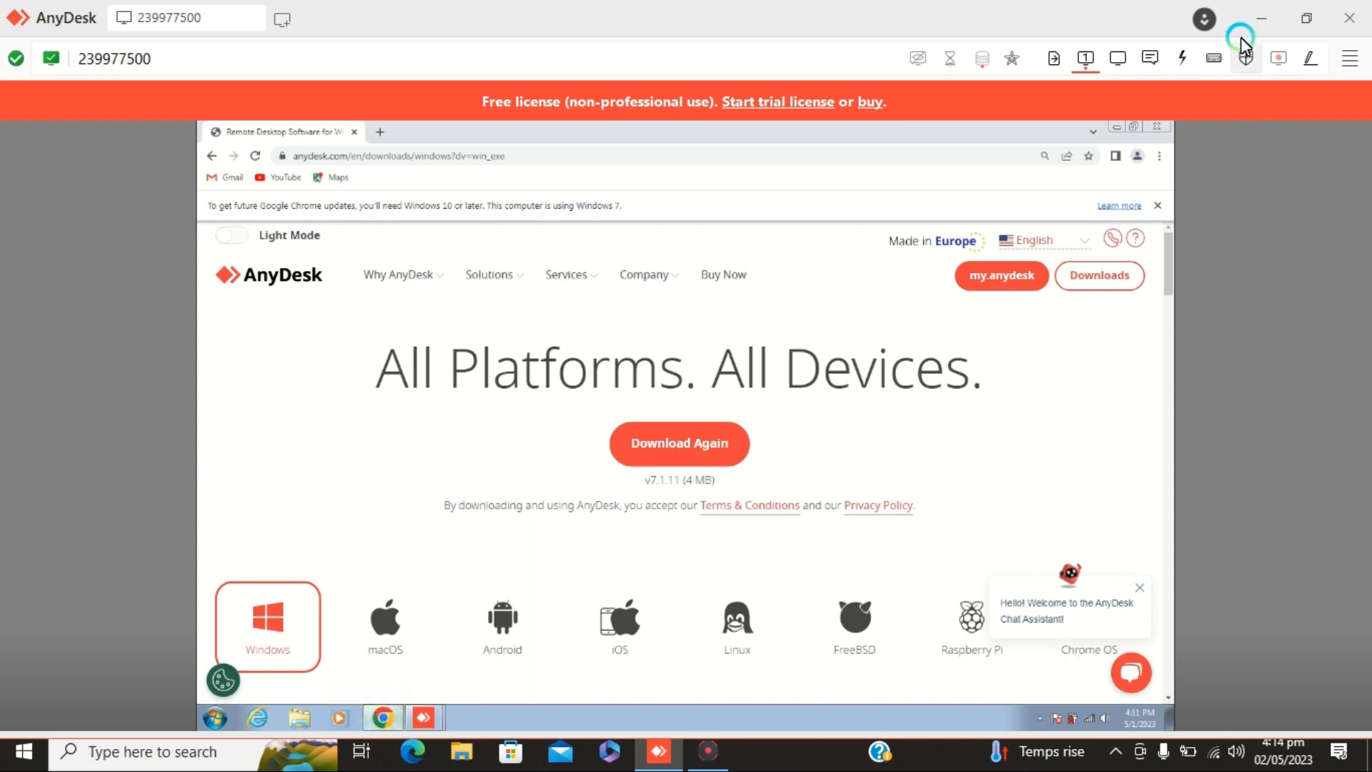
{"action": "left_click", "coordinate": [1258, 20]}
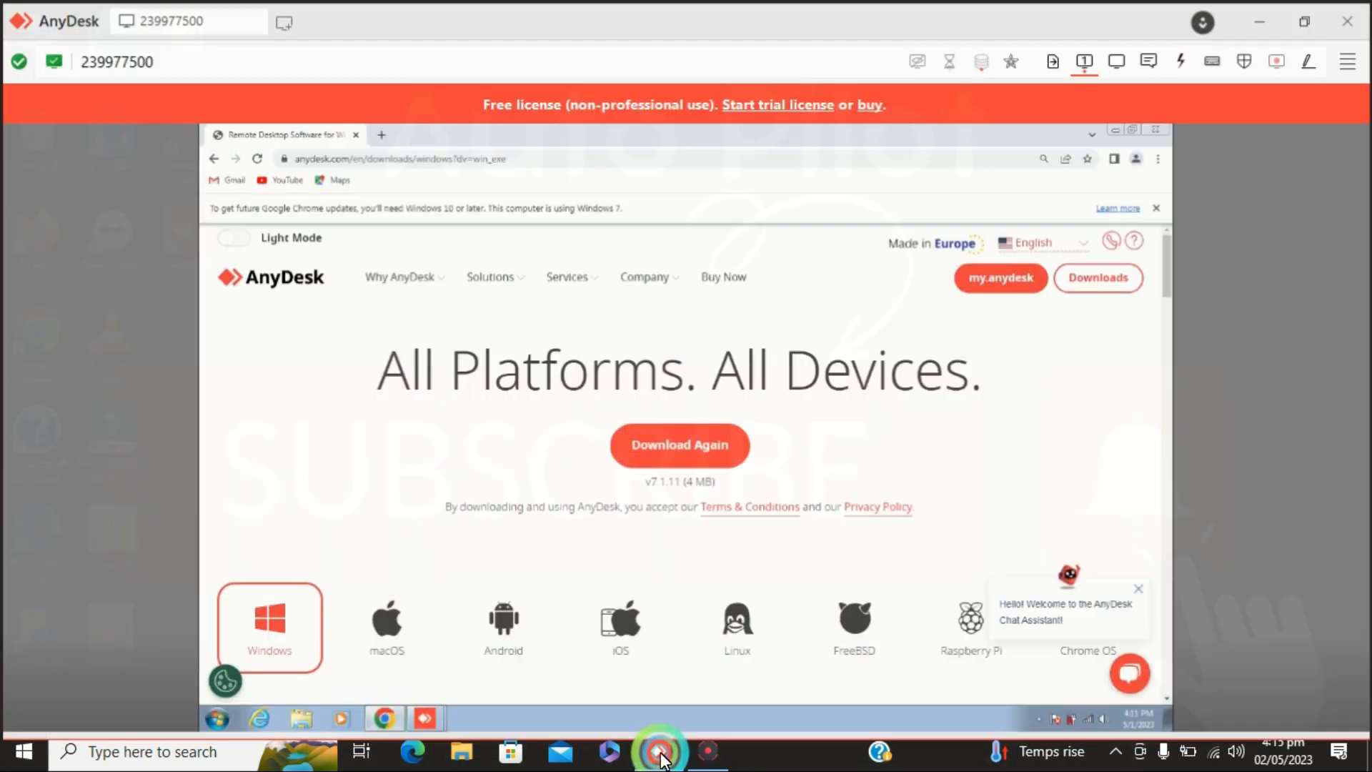
{"action": "left_click", "coordinate": [659, 750]}
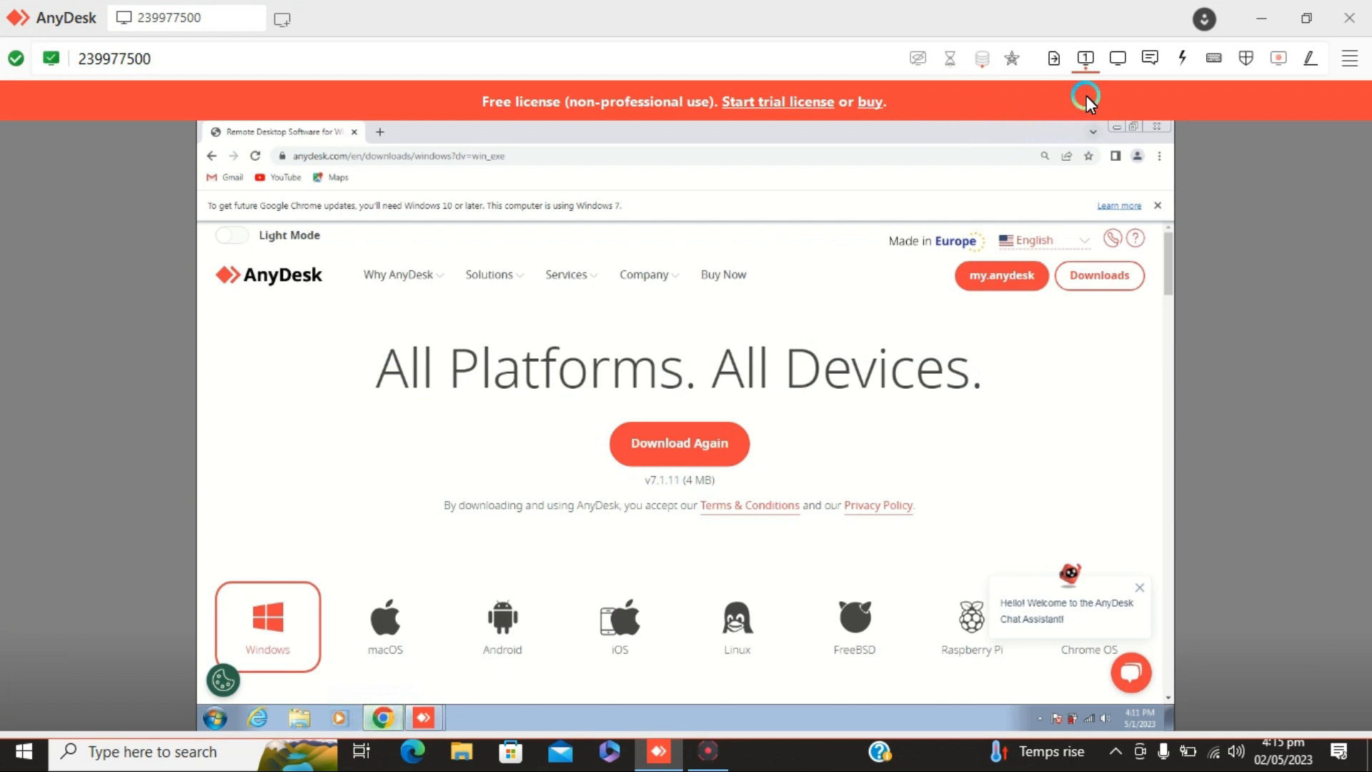
Set the remote session's view mode to Original and minimize the Chrome window on the remote desktop
{"action": "left_click", "coordinate": [1117, 60]}
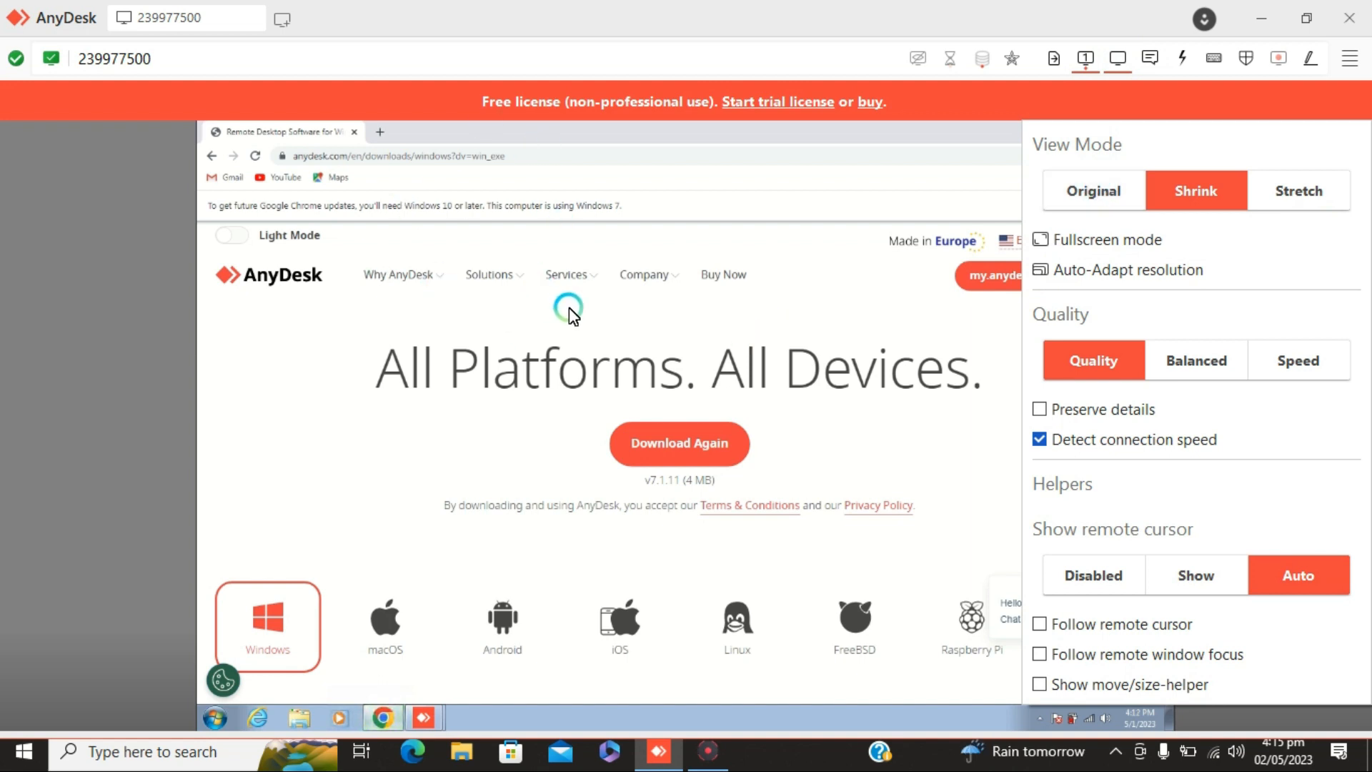
{"action": "left_click", "coordinate": [1077, 203]}
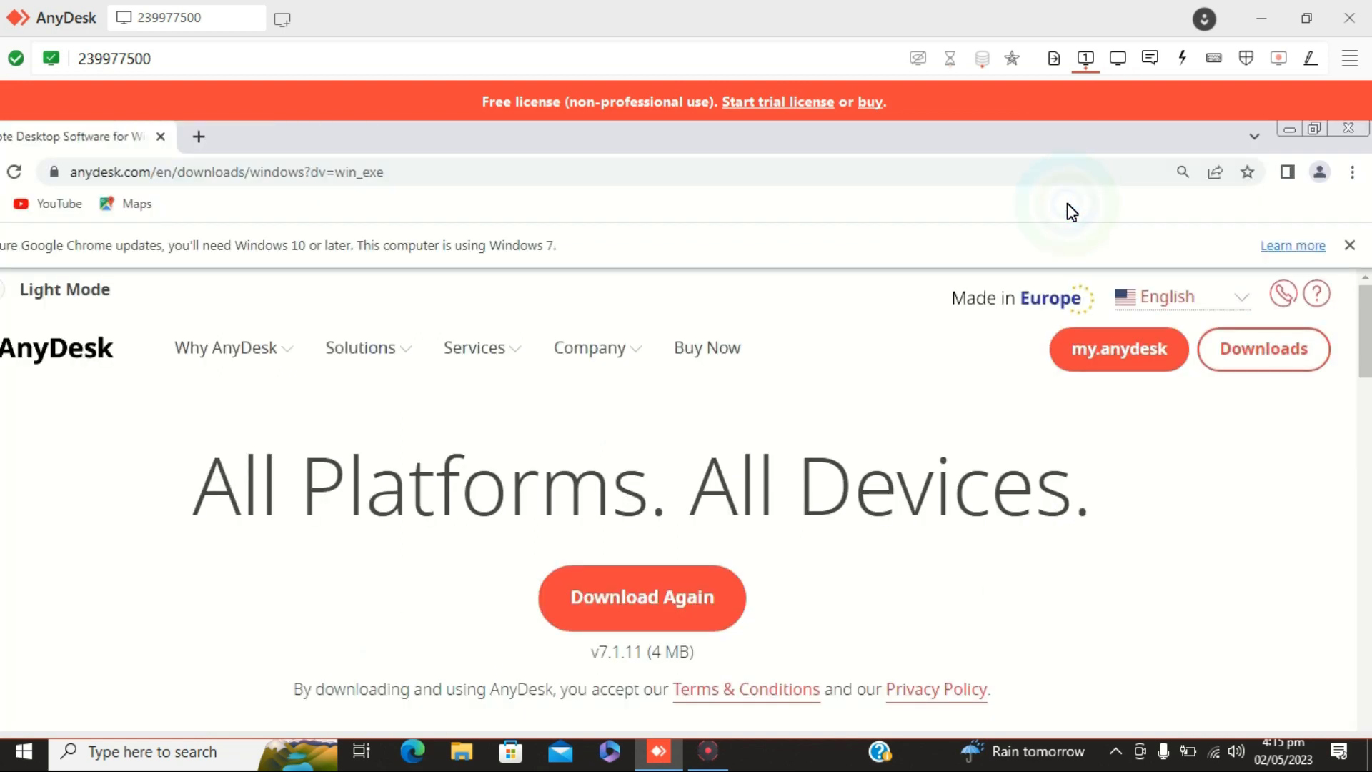
{"action": "scroll", "coordinate": [609, 292], "scroll_direction": "down", "scroll_amount": 1}
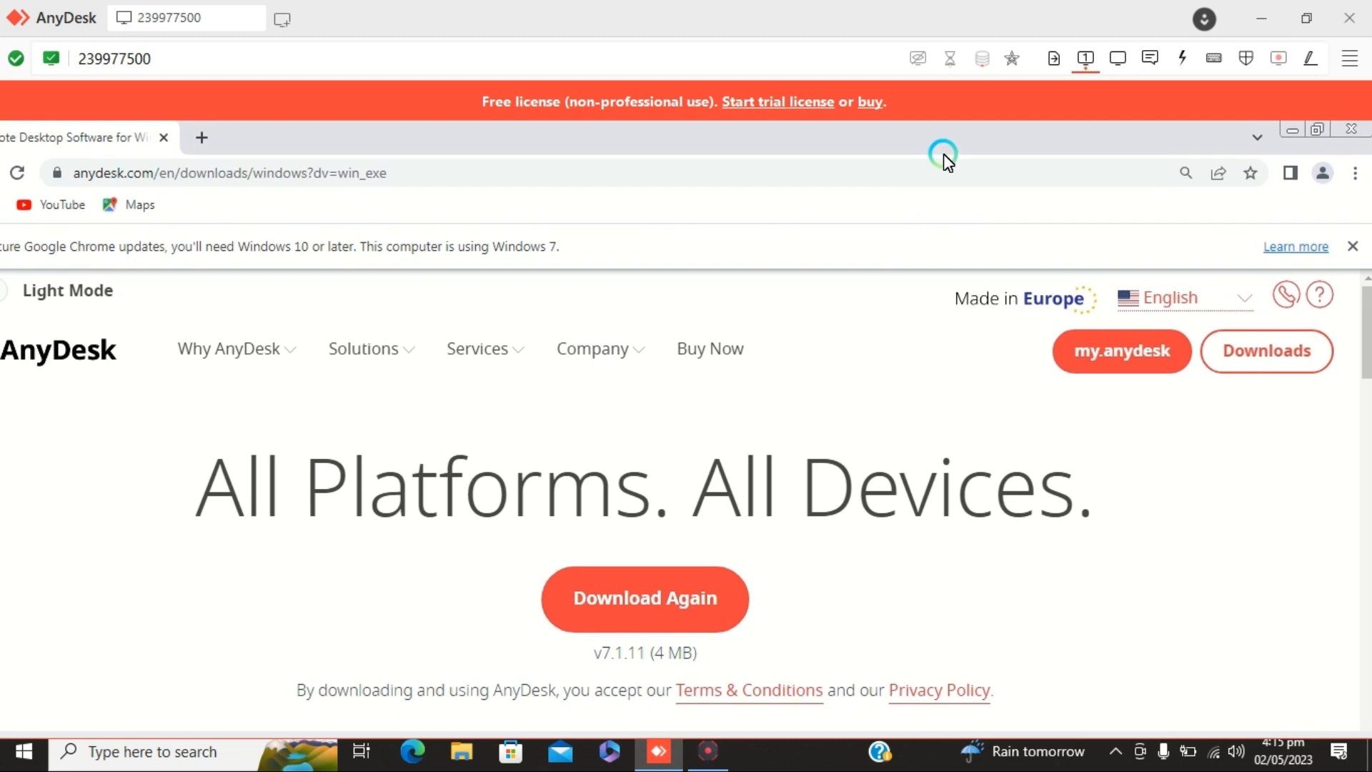
{"action": "left_click", "coordinate": [1283, 132]}
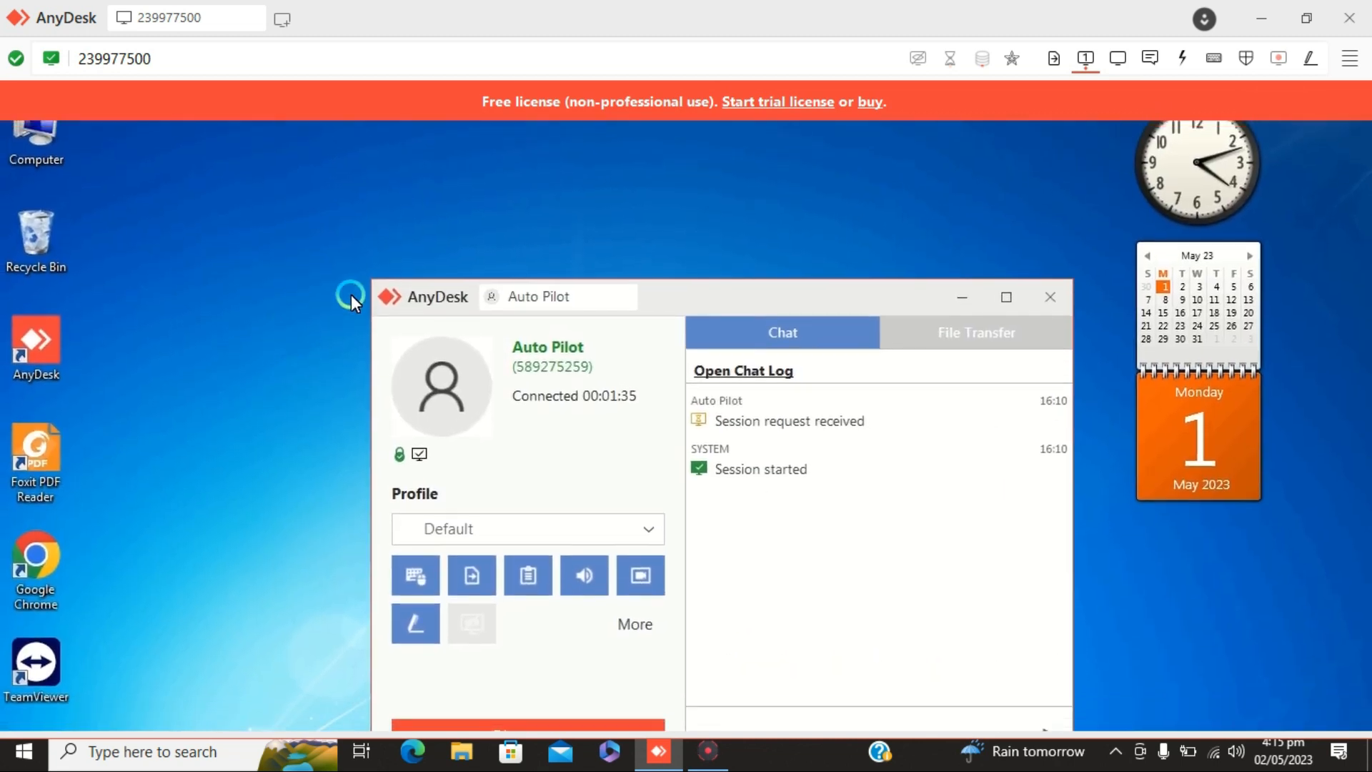
Set the remote session's view mode to Shrink
{"action": "left_click", "coordinate": [1115, 57]}
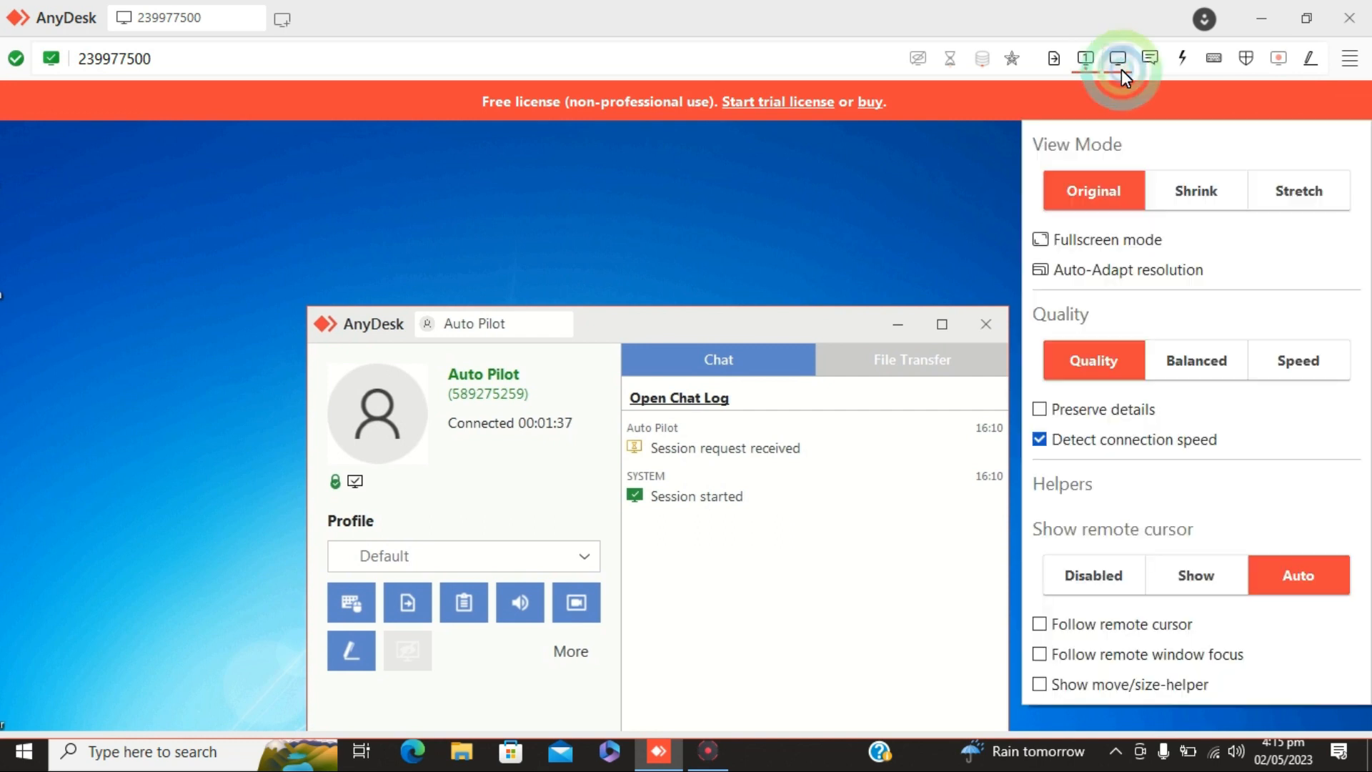
{"action": "left_click", "coordinate": [1215, 202]}
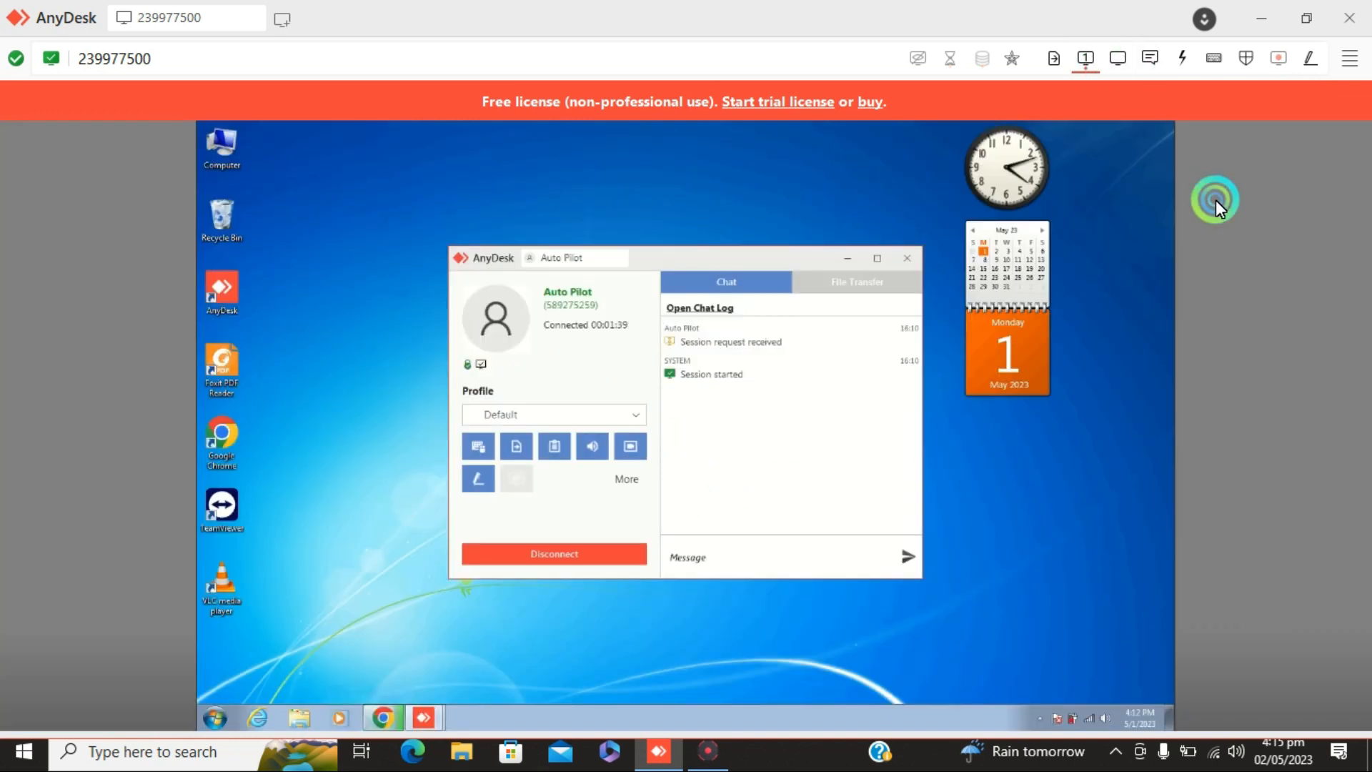
Switch the remote session's display to fullscreen mode
{"action": "left_click", "coordinate": [1115, 57]}
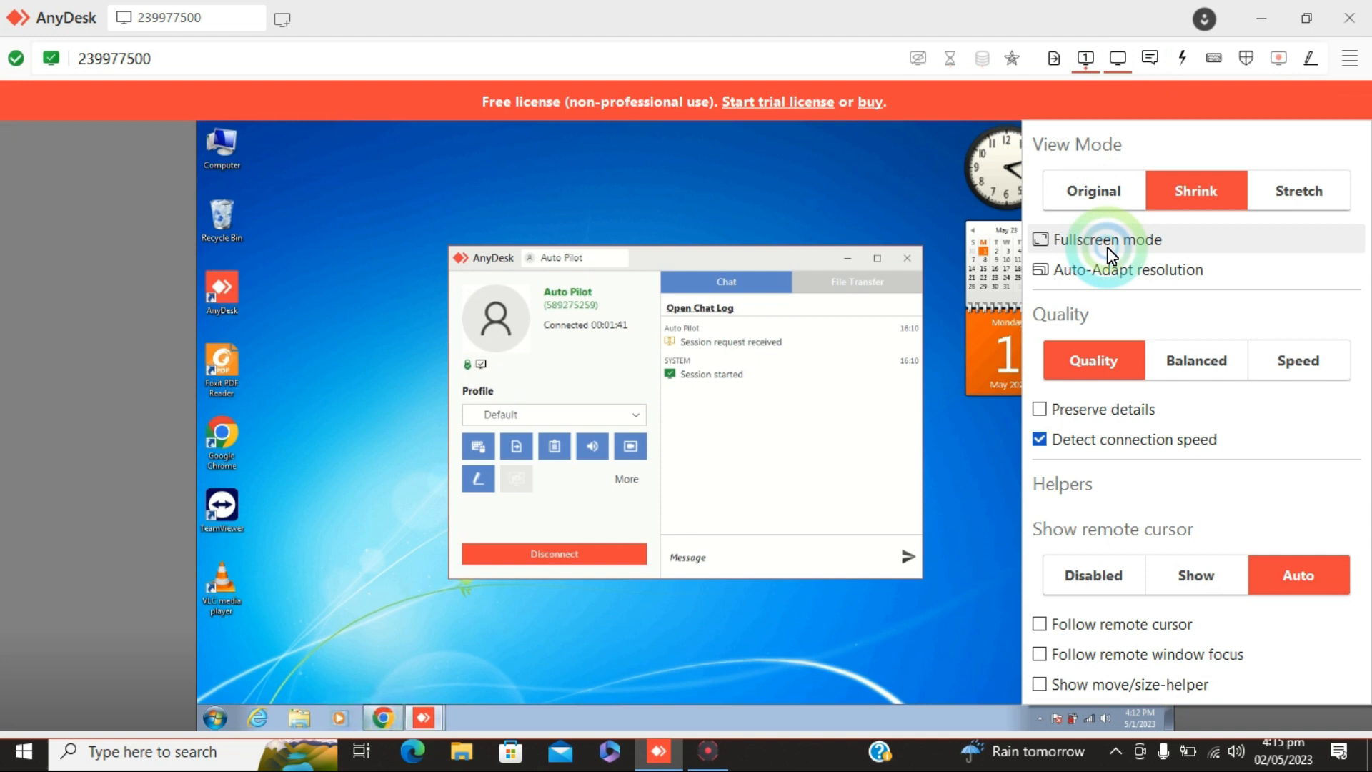